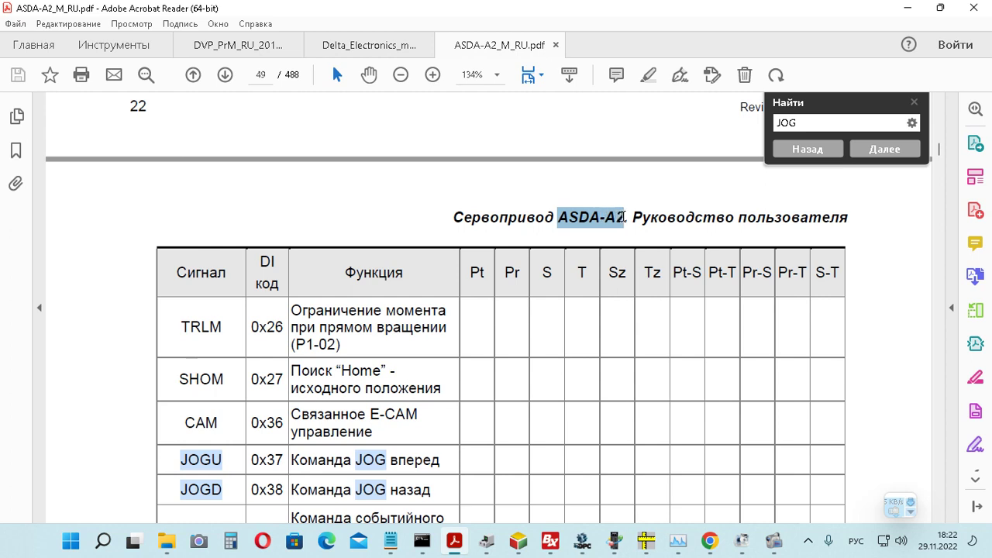
Clear the text selection and view the JOGU and JOGD rows in the manual's digital input signal table.
left_click(580, 226)
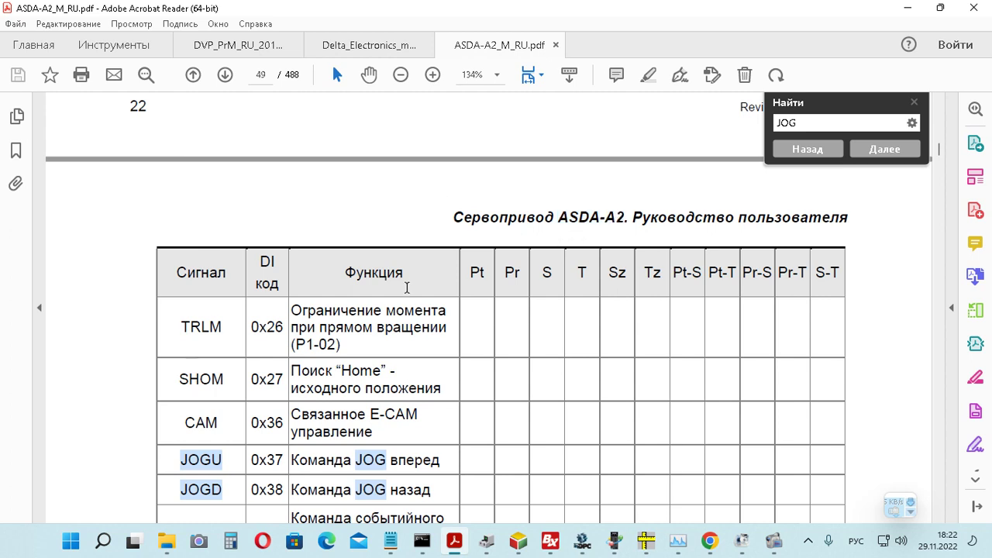
scroll(406, 287, "down", 1)
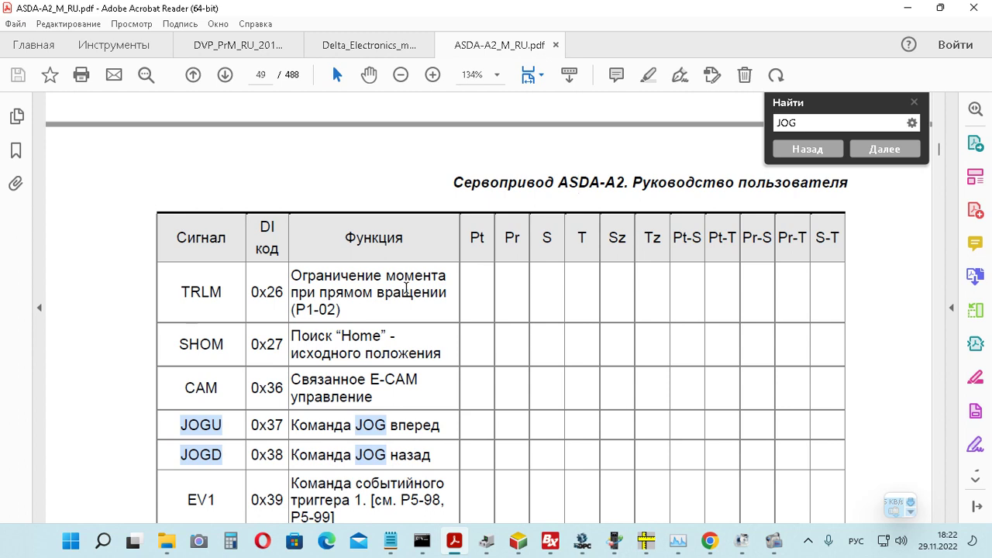
scroll(406, 287, "down", 1)
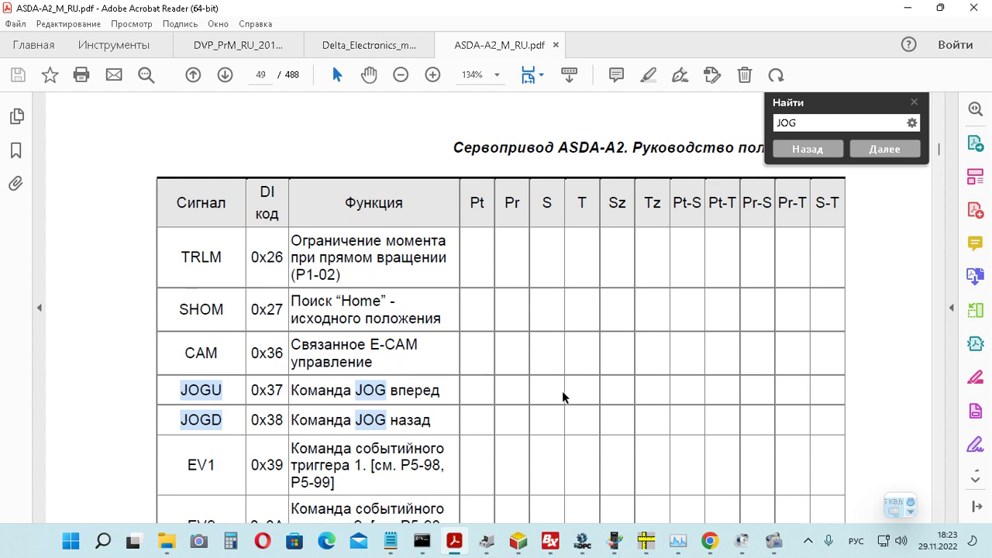
Switch to MasterOPC Universal Modbus Server and start the Сорво дельта.mbp configuration in runtime mode.
left_click(588, 544)
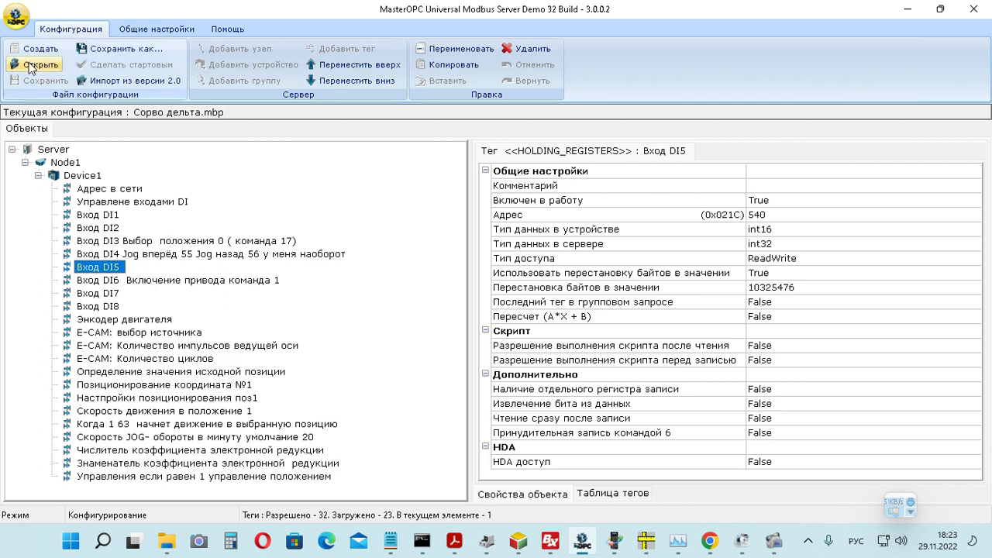
left_click(16, 16)
left_click(113, 42)
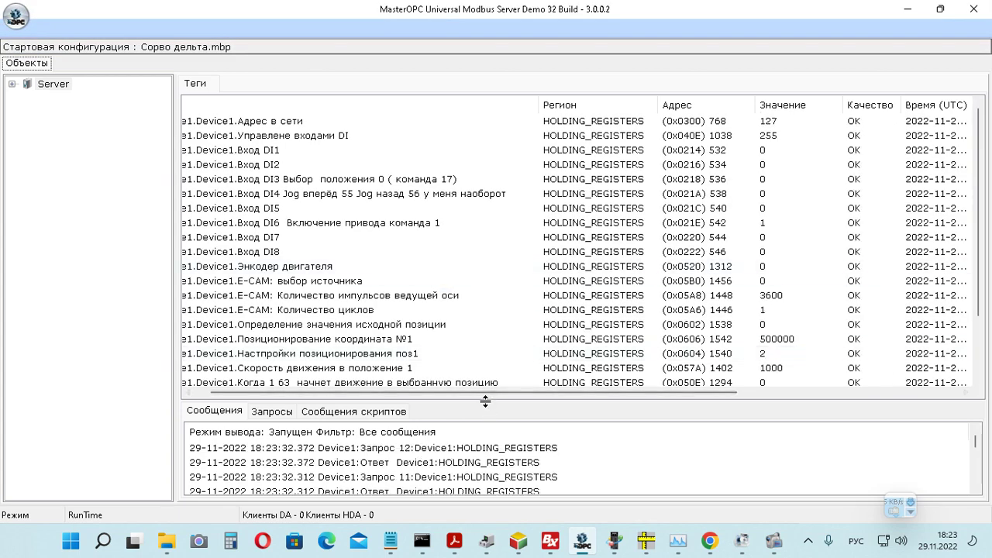
Examine the device's tag names, register addresses and values, including the JOG speed tag.
left_click_drag(507, 393, 568, 398)
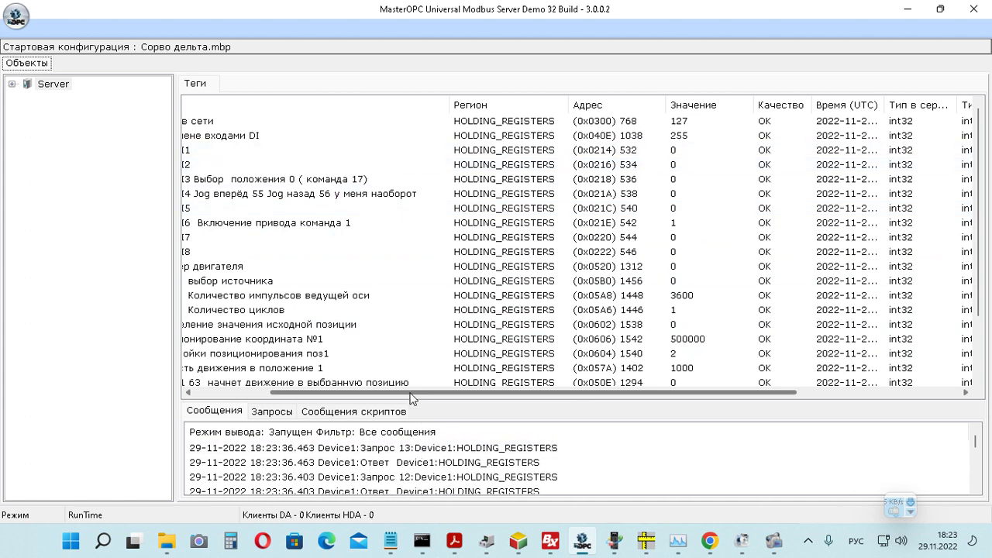
left_click_drag(413, 393, 326, 393)
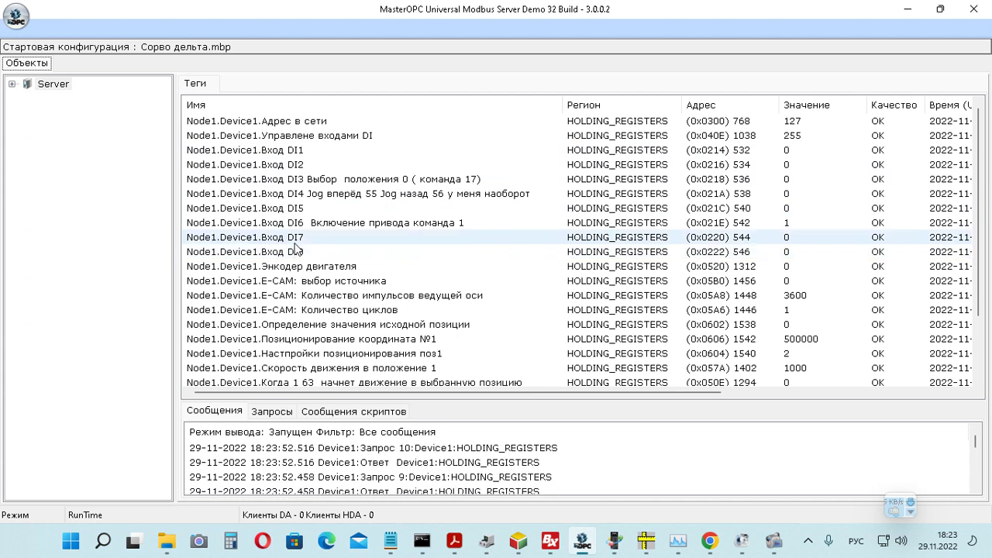
scroll(294, 248, "down", 2)
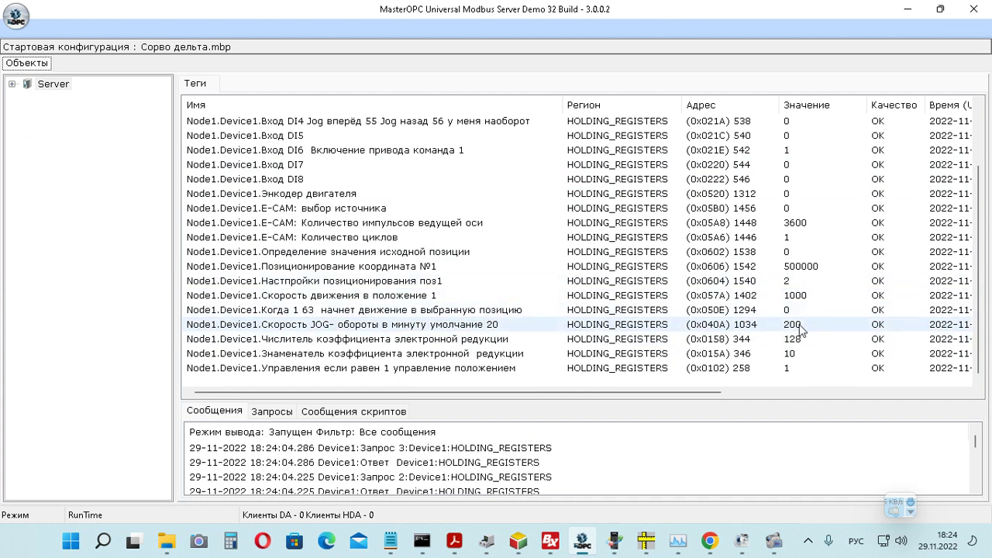
scroll(804, 327, "up", 2)
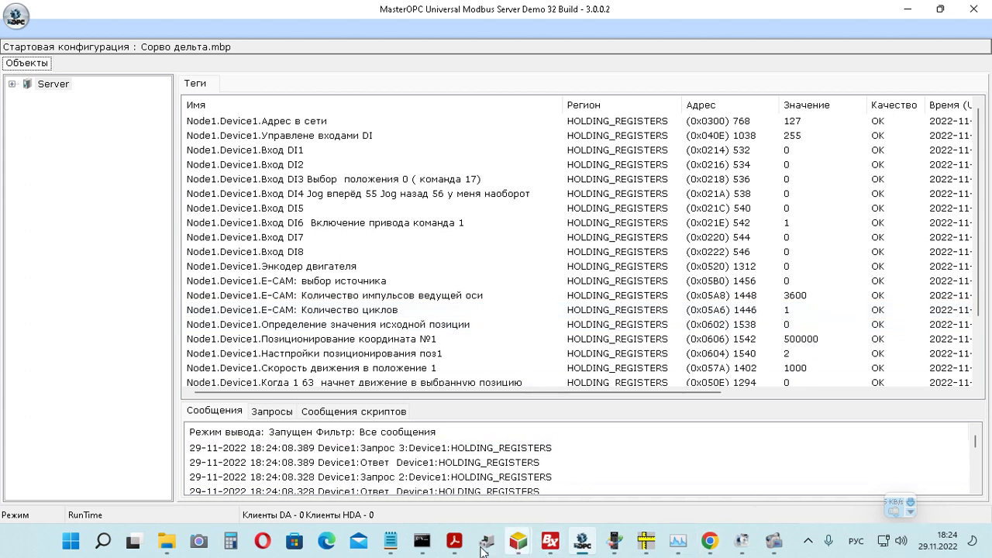
Switch to the ASDA-A2_M_RU.pdf manual in Acrobat Reader and view the start of Table 3.G with the DI signal codes.
mouse_move(452, 548)
left_click(573, 496)
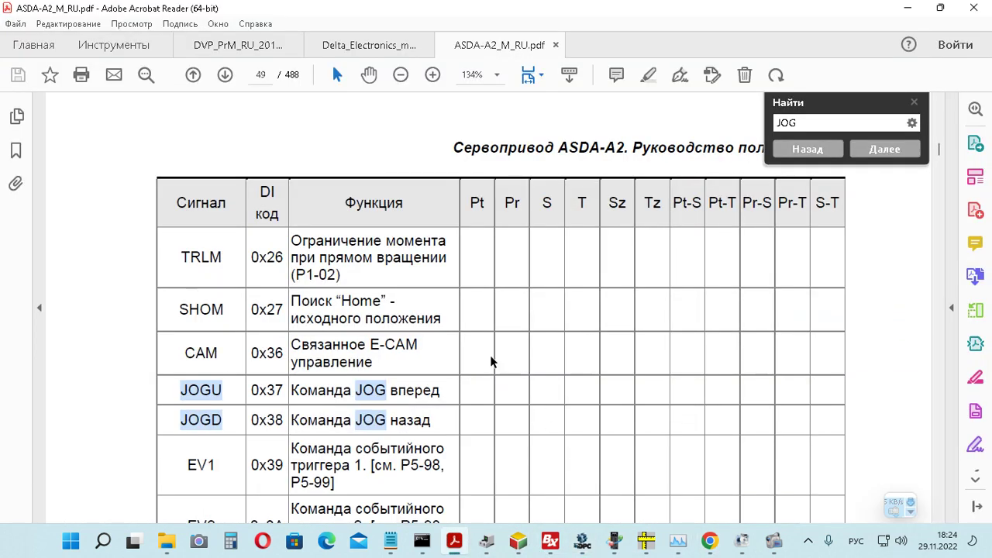
scroll(465, 345, "up", 5)
scroll(465, 345, "up", 15)
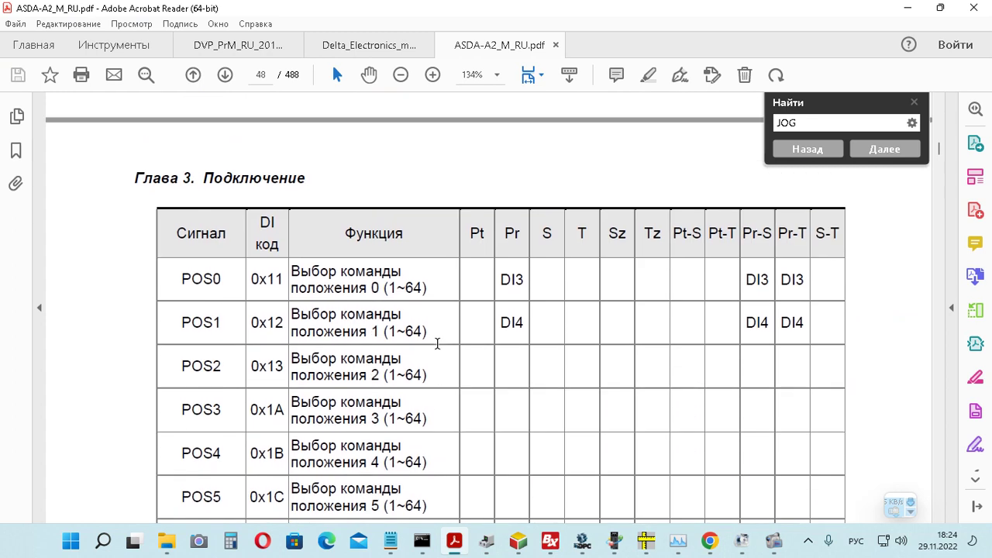
scroll(437, 343, "up", 3)
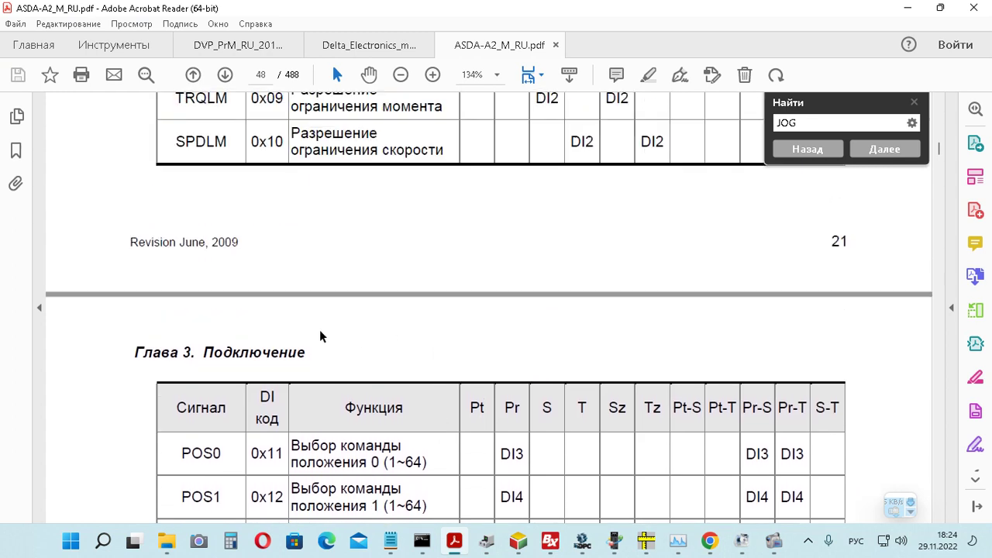
scroll(307, 372, "up", 12)
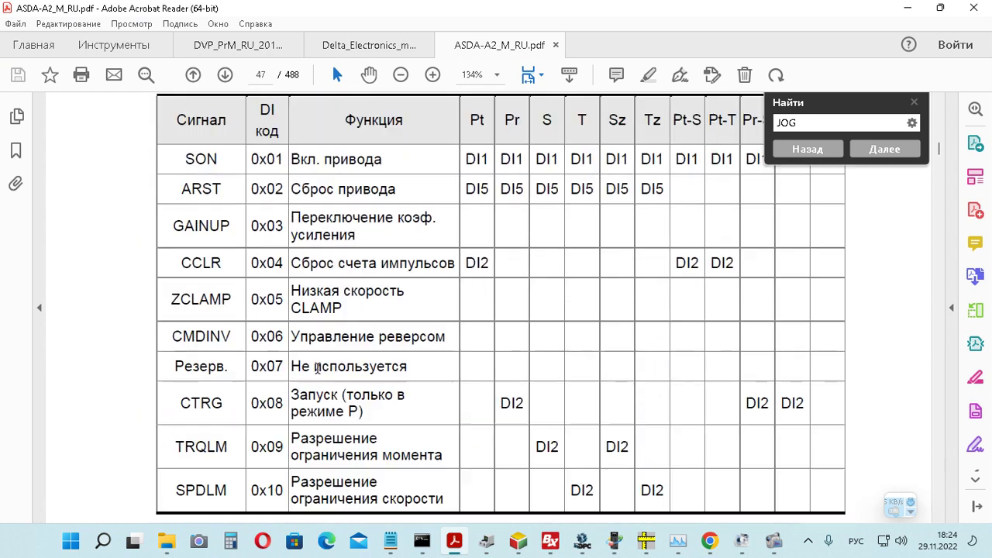
scroll(277, 256, "up", 2)
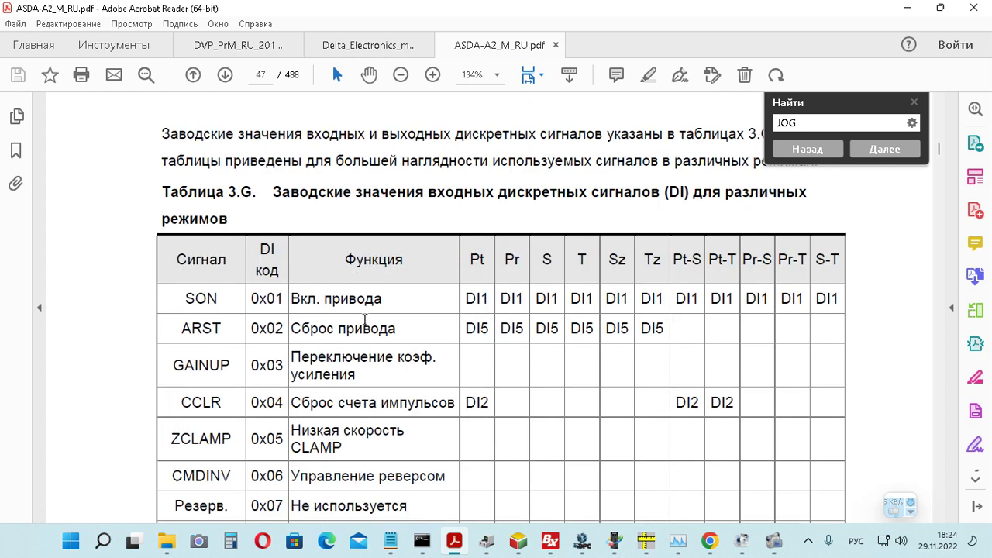
Read through the DI signal table to the JOG rows and mark the codes for JOG forward and JOG backward.
scroll(364, 320, "down", 19)
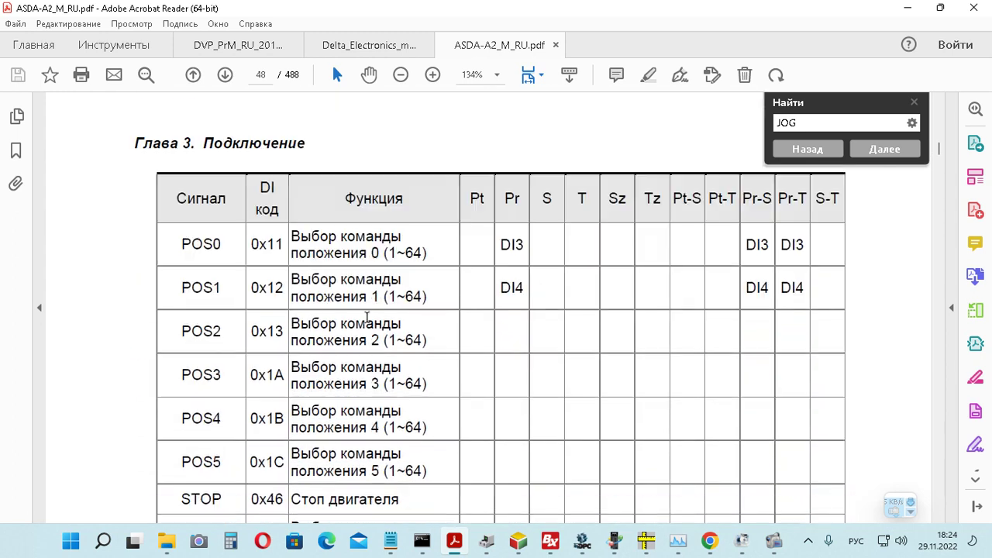
scroll(367, 318, "down", 5)
scroll(366, 318, "down", 11)
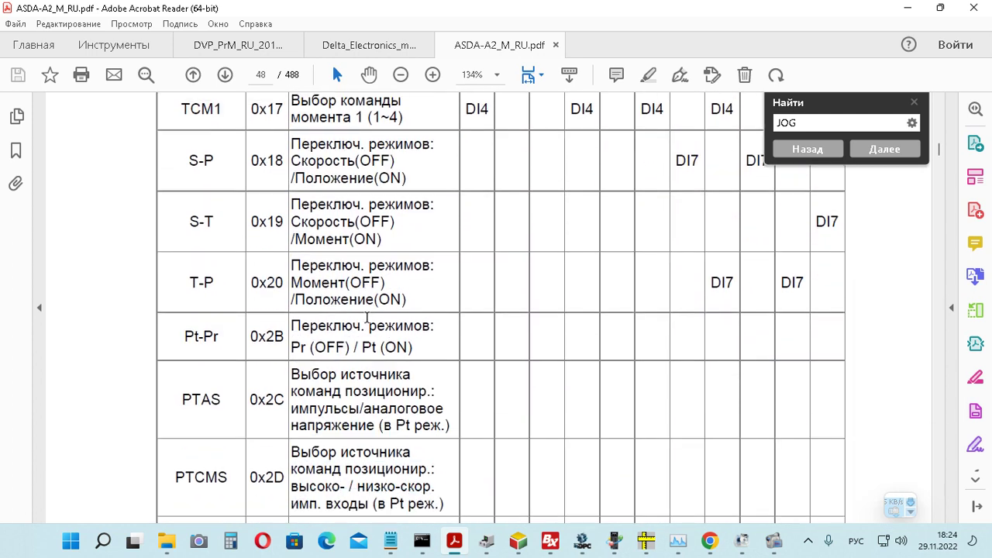
scroll(366, 318, "down", 5)
scroll(367, 317, "down", 16)
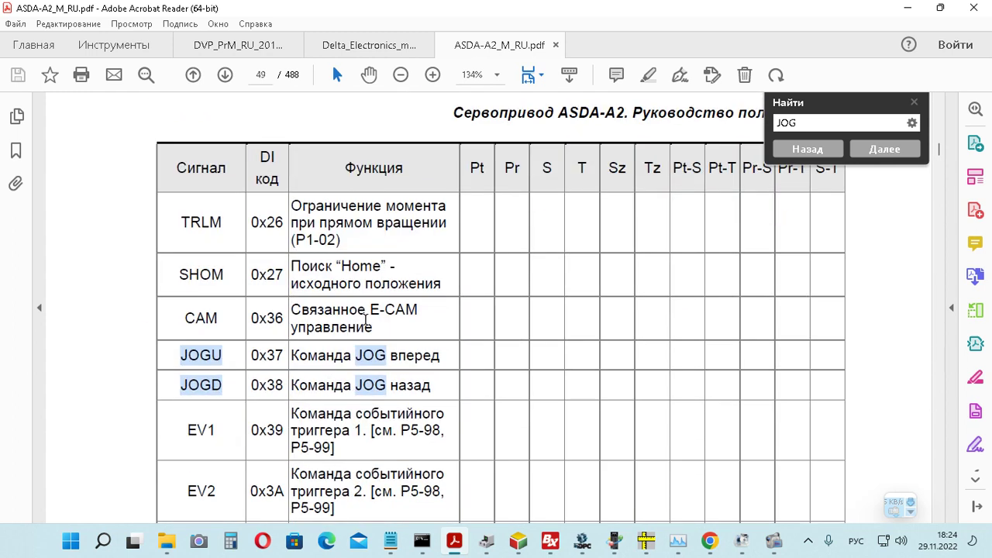
left_click_drag(268, 356, 276, 357)
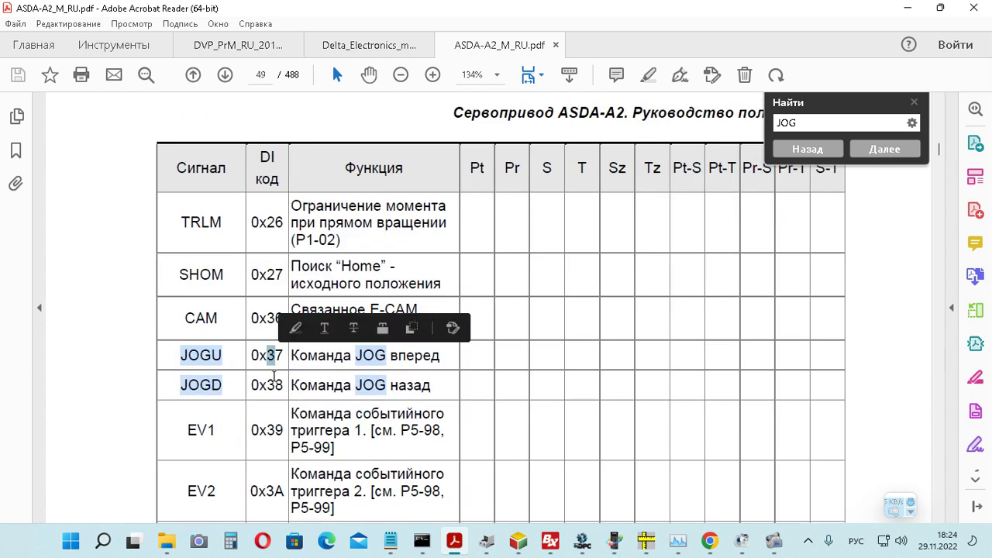
left_click(276, 385)
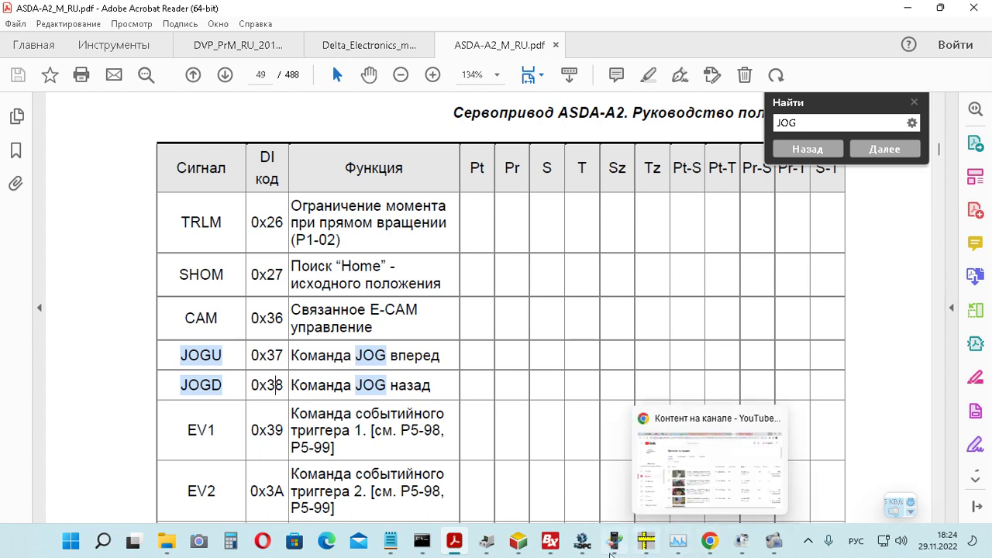
Check the tag list in MasterOPC, return to the ASDA-A2 manual and compare the DI function codes from POS0 through JOGD.
left_click(582, 540)
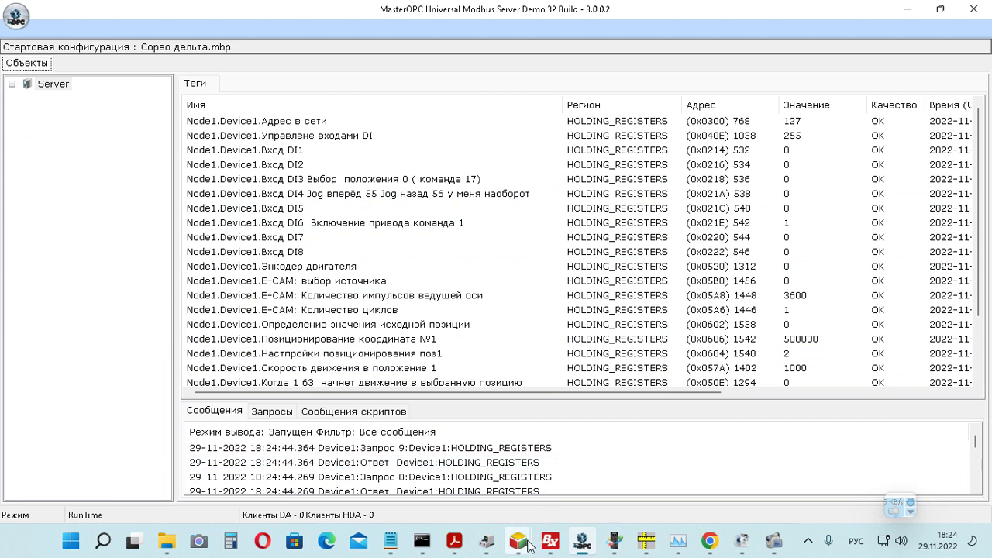
mouse_move(453, 540)
left_click(597, 482)
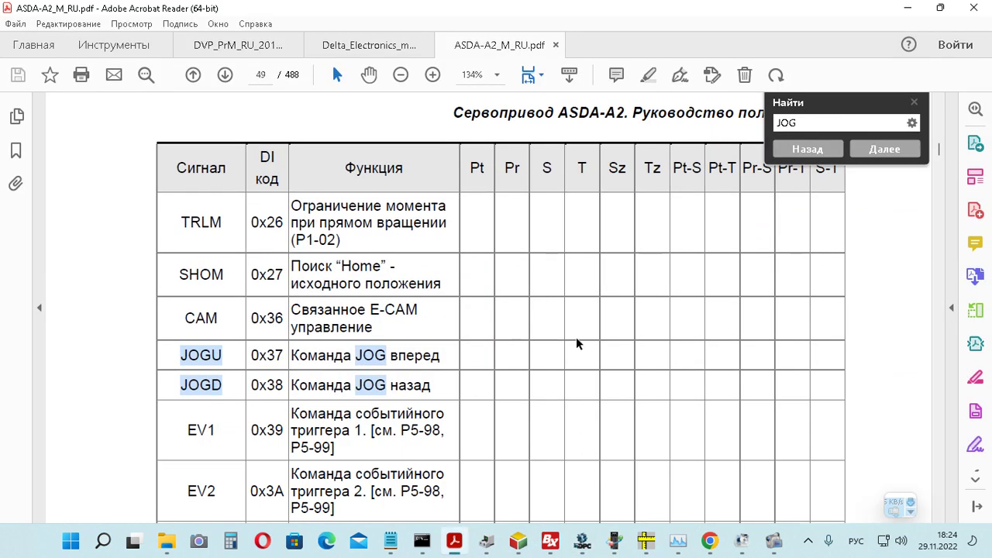
scroll(578, 342, "up", 5)
scroll(577, 342, "up", 4)
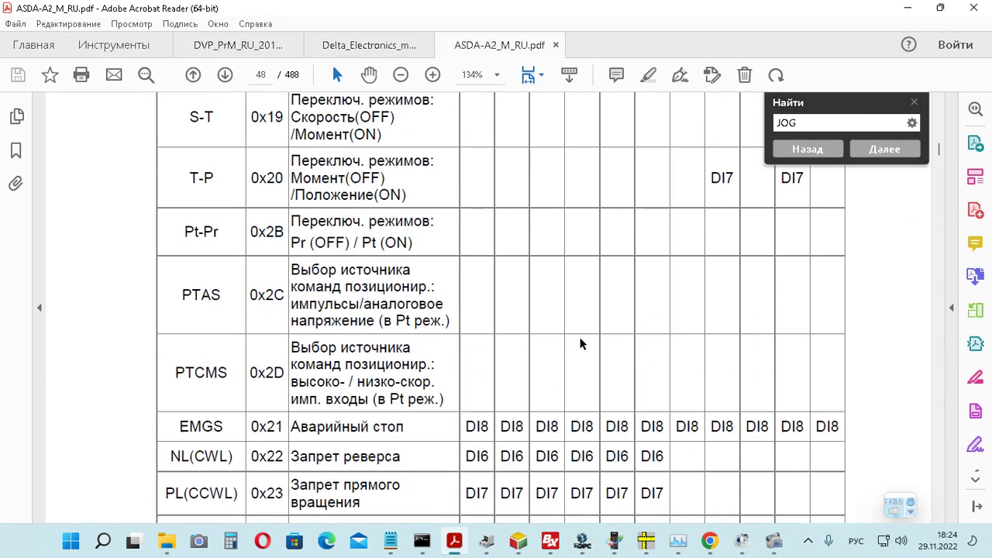
scroll(515, 391, "up", 10)
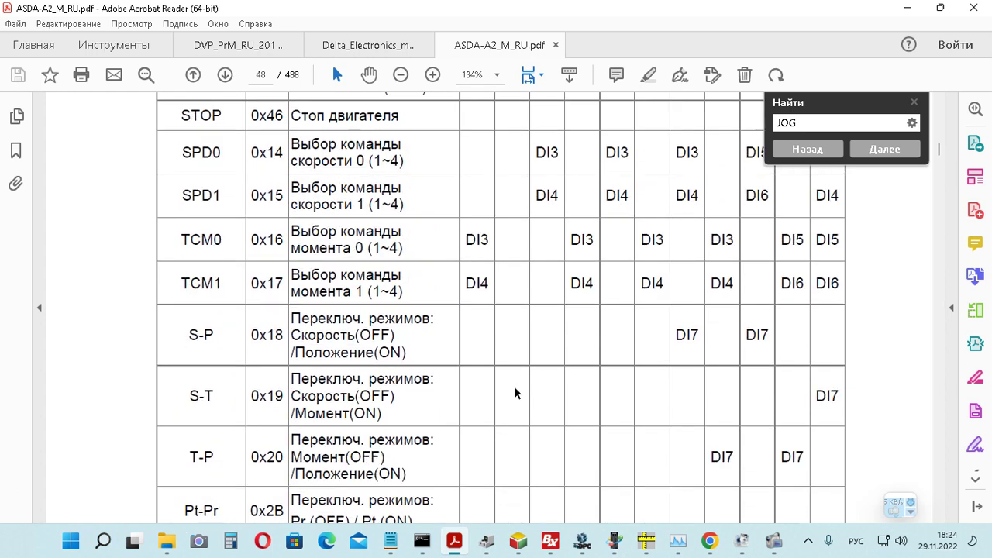
scroll(523, 376, "down", 15)
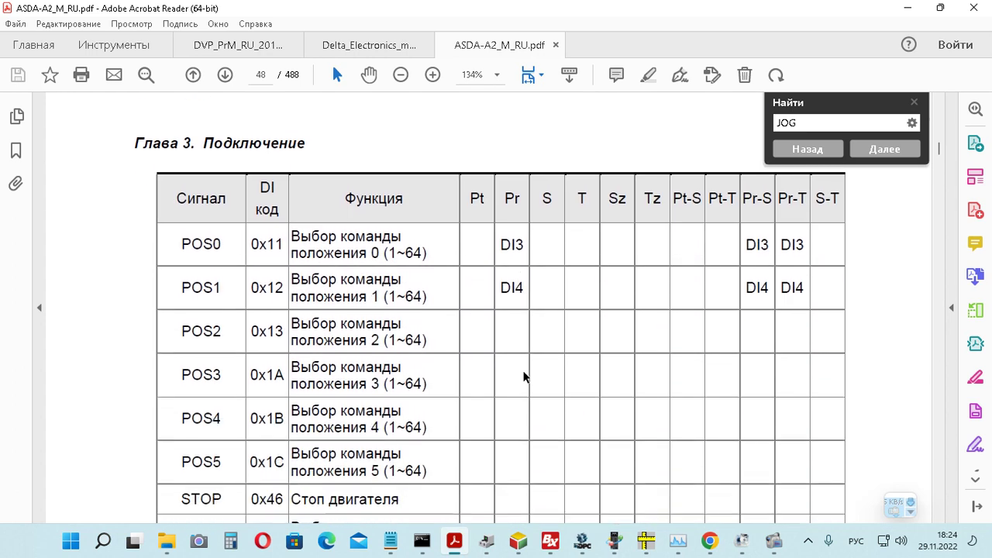
scroll(523, 375, "down", 5)
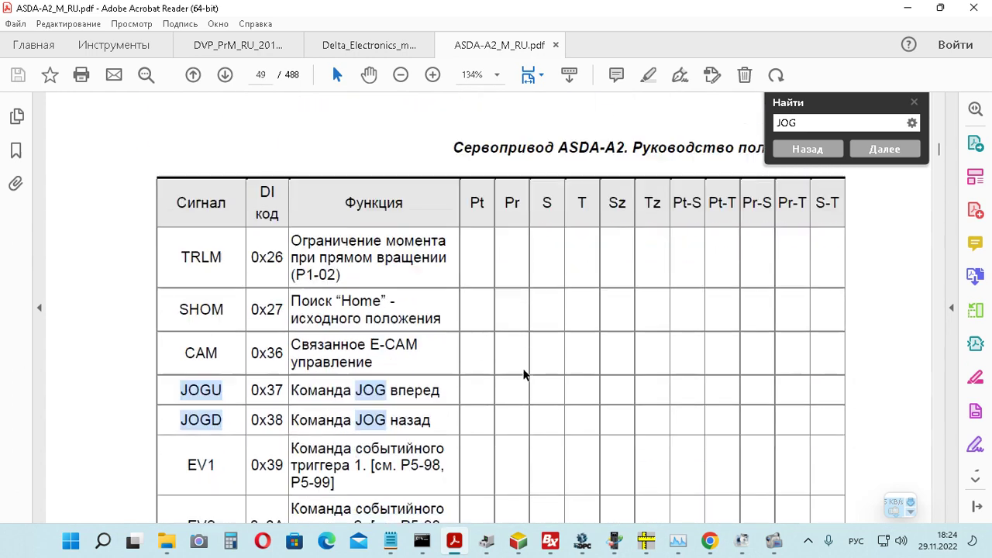
Switch to MasterOPC and examine the full tag list from the DI inputs to the position control tag.
left_click(592, 549)
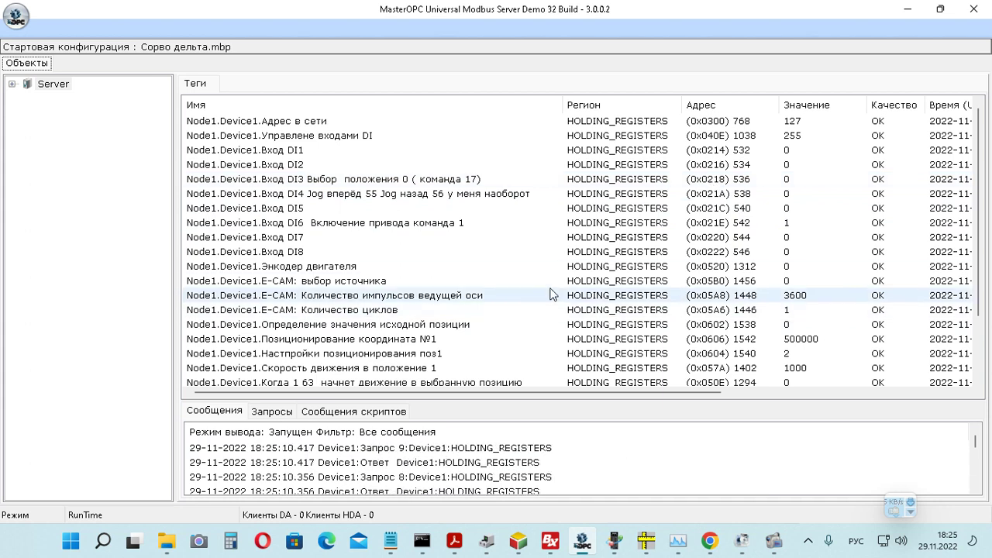
scroll(508, 265, "down", 1)
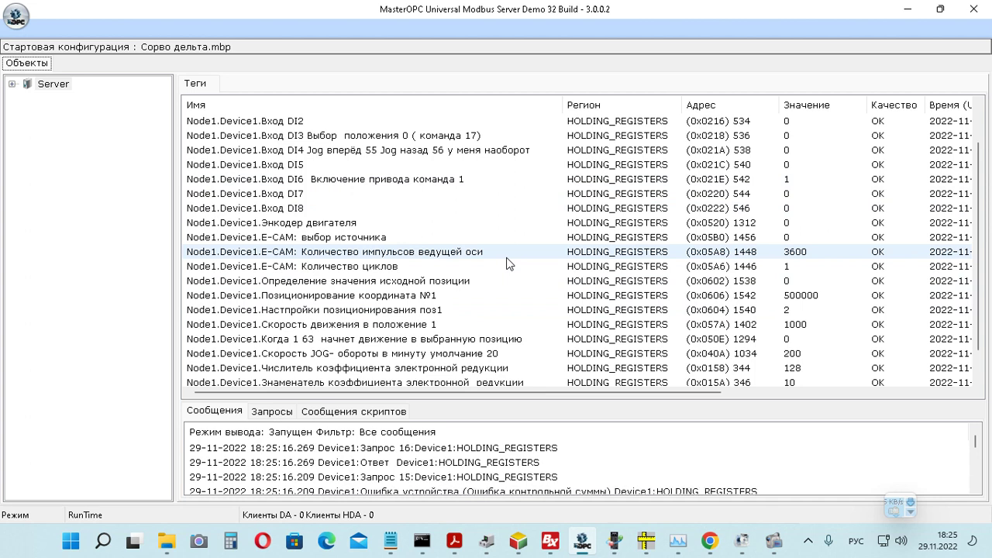
scroll(508, 264, "down", 1)
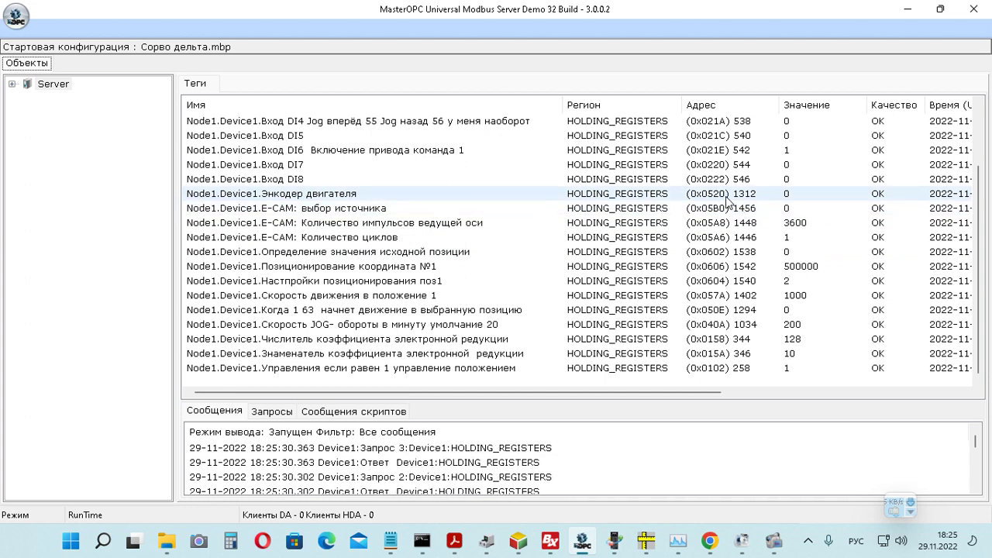
scroll(726, 202, "up", 2)
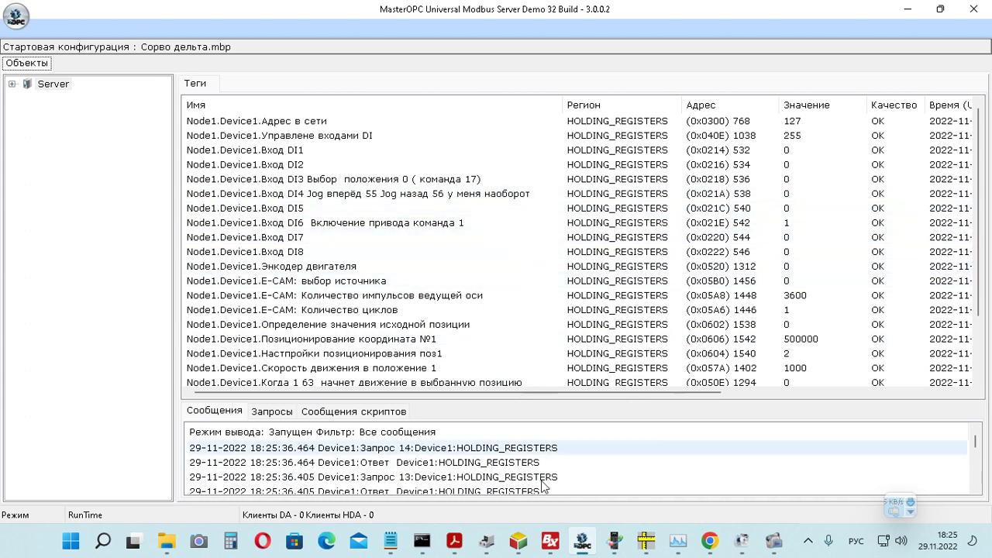
Switch to the ASDA-A2 manual and select the last digit of the JOGU command's DI code.
mouse_move(455, 540)
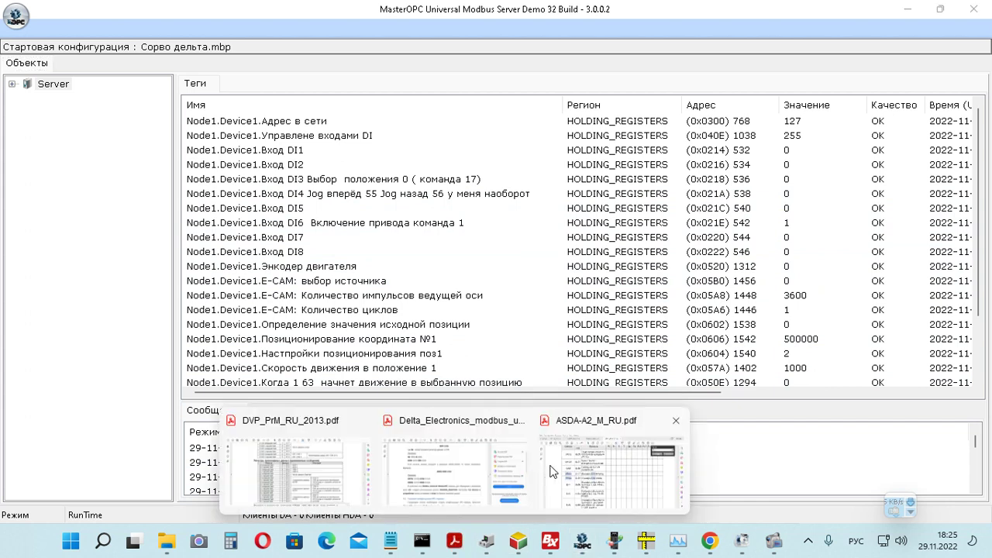
left_click(594, 458)
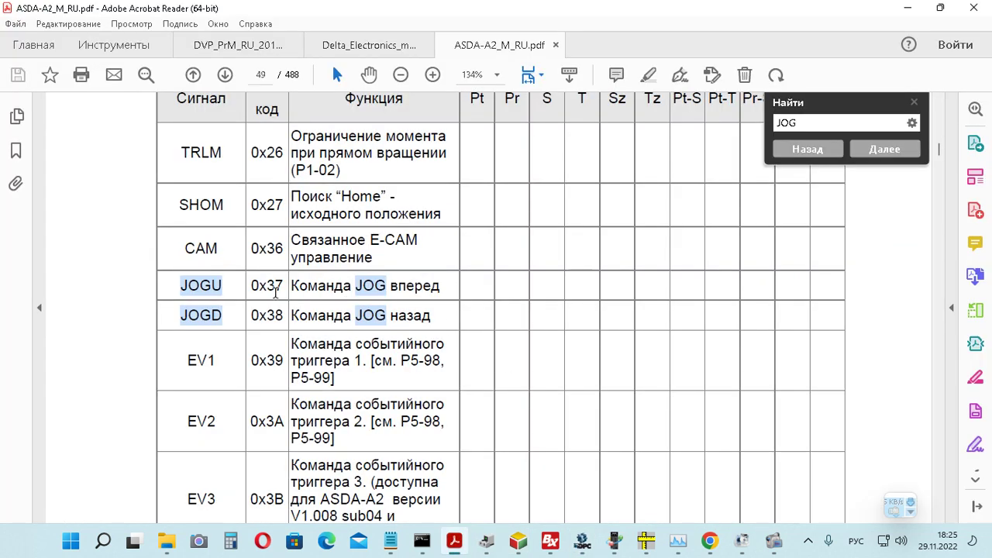
left_click_drag(285, 286, 276, 286)
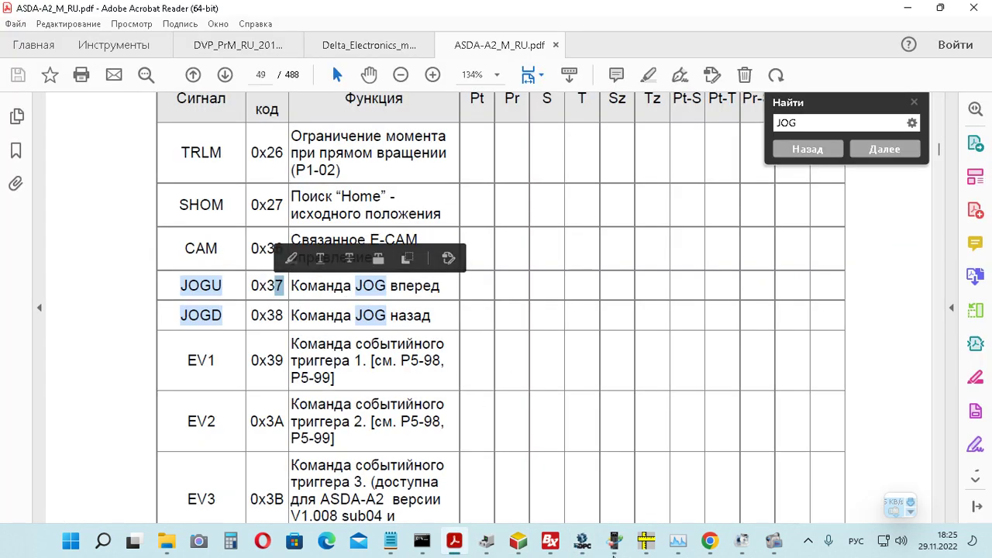
Switch to MasterOPC, set input DI4 to 55 for JOG forward and check the motor encoder tag.
mouse_move(713, 547)
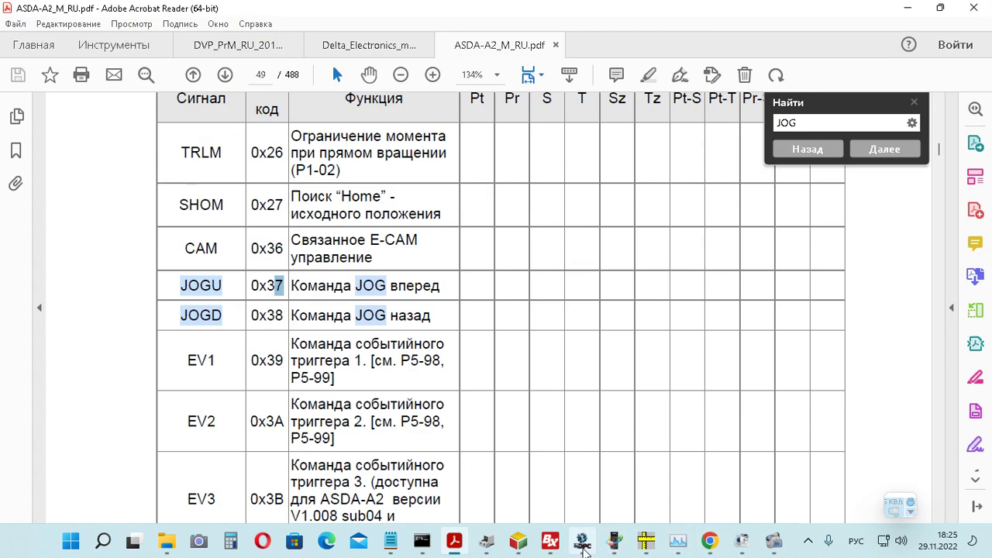
left_click(583, 547)
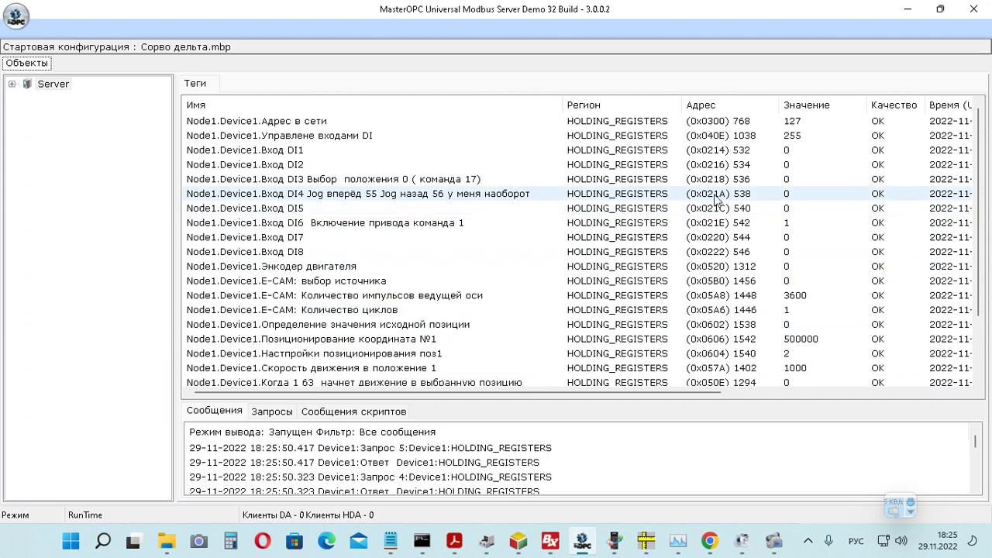
double_click(783, 200)
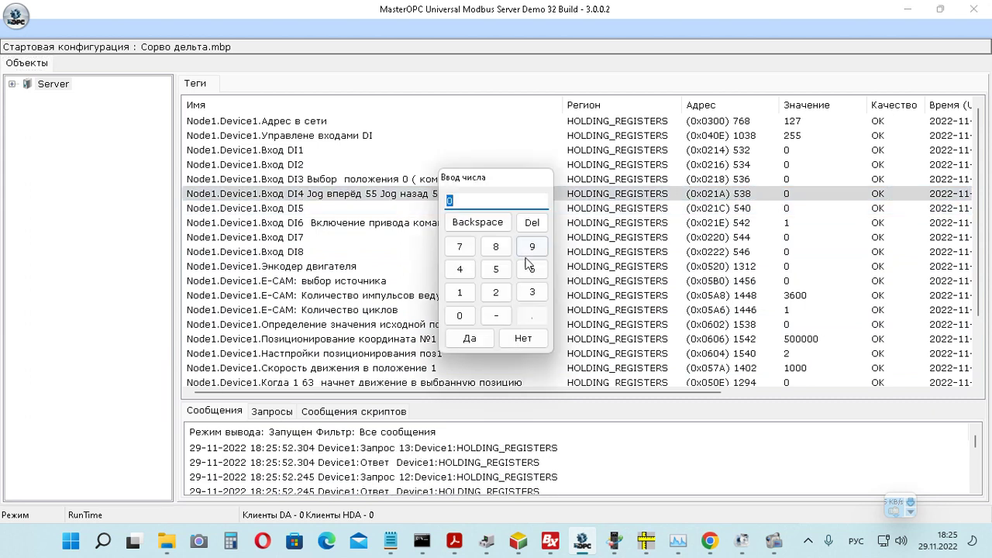
left_click(496, 269)
left_click(496, 269)
left_click(469, 338)
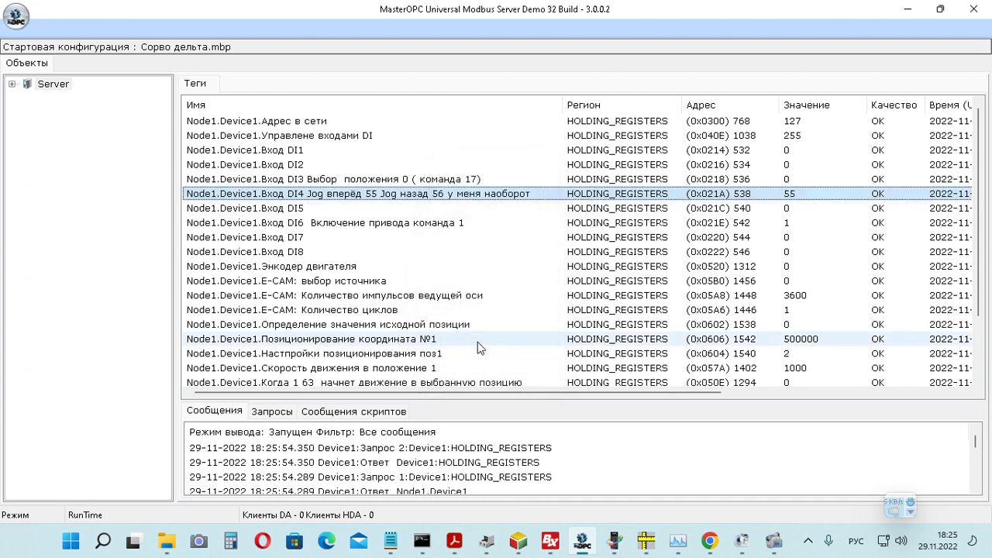
scroll(748, 309, "down", 2)
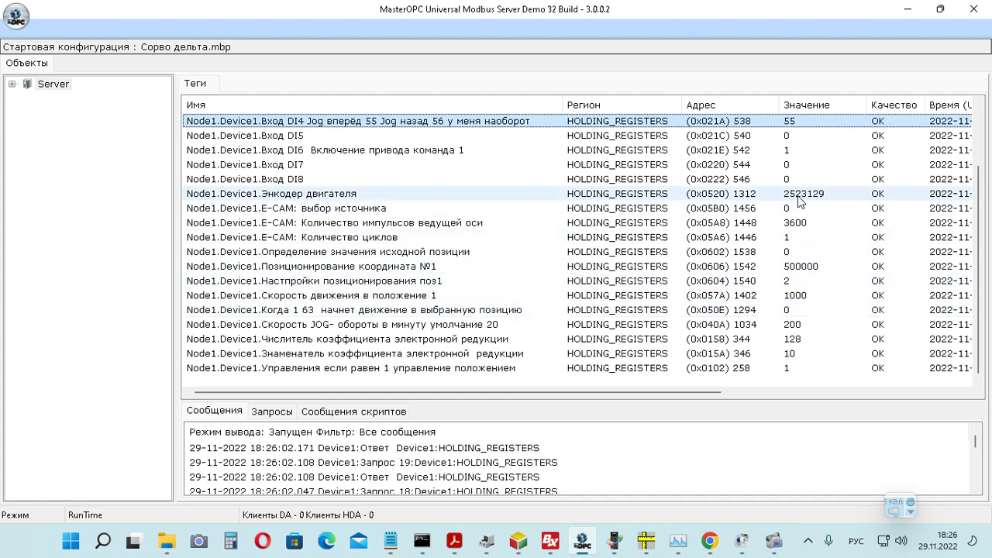
Set input DI4 to 0 to stop the JOG motion and clear the drive-enable input DI6 to 0.
scroll(801, 206, "up", 2)
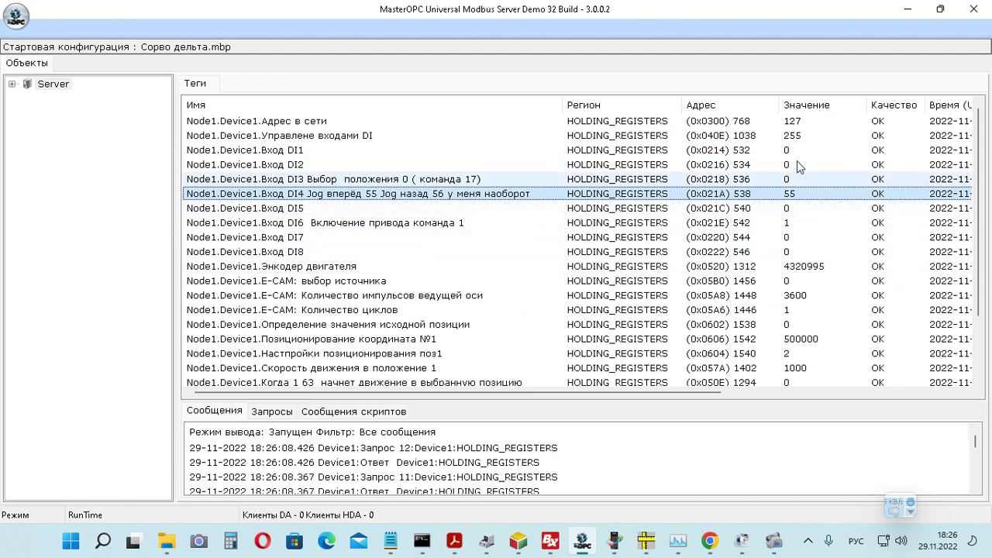
double_click(788, 198)
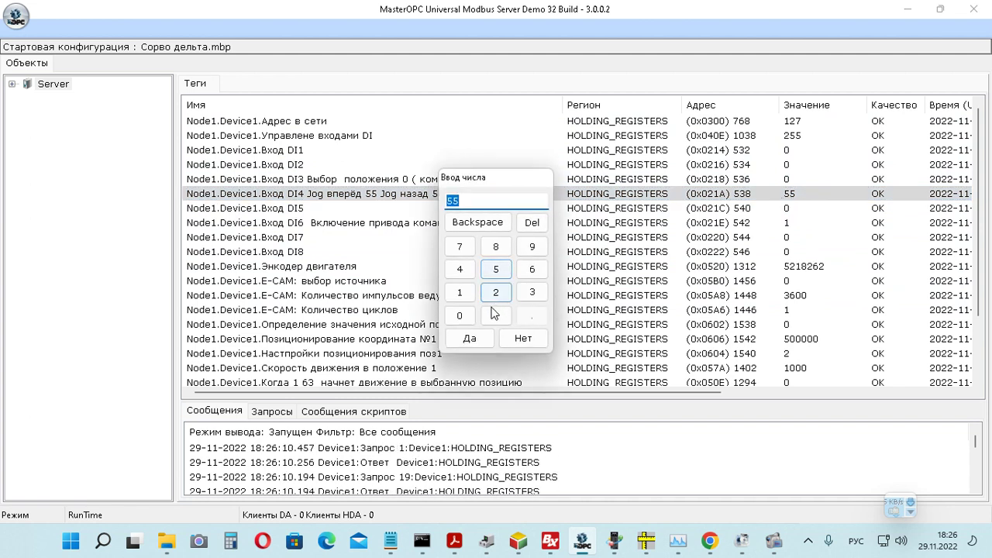
left_click(459, 314)
left_click(469, 338)
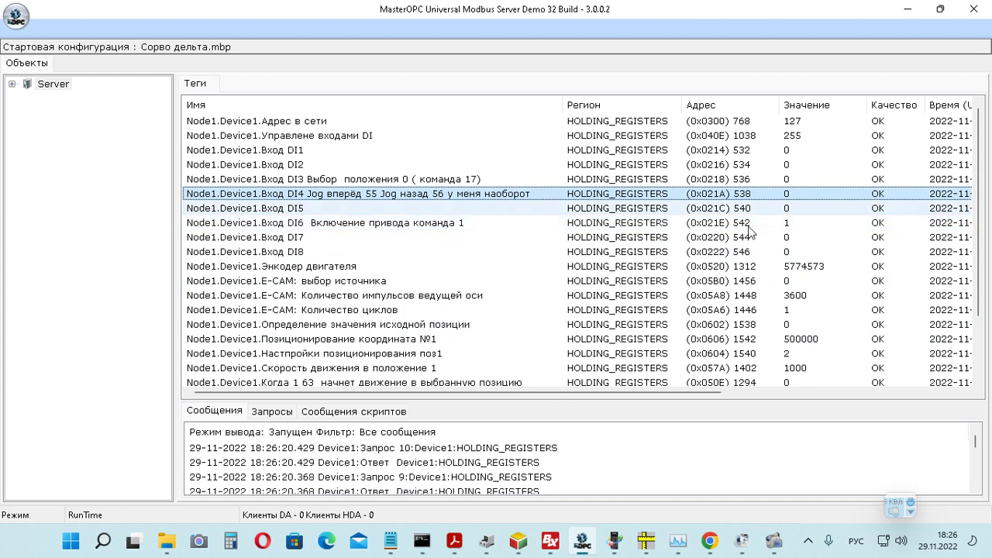
double_click(788, 223)
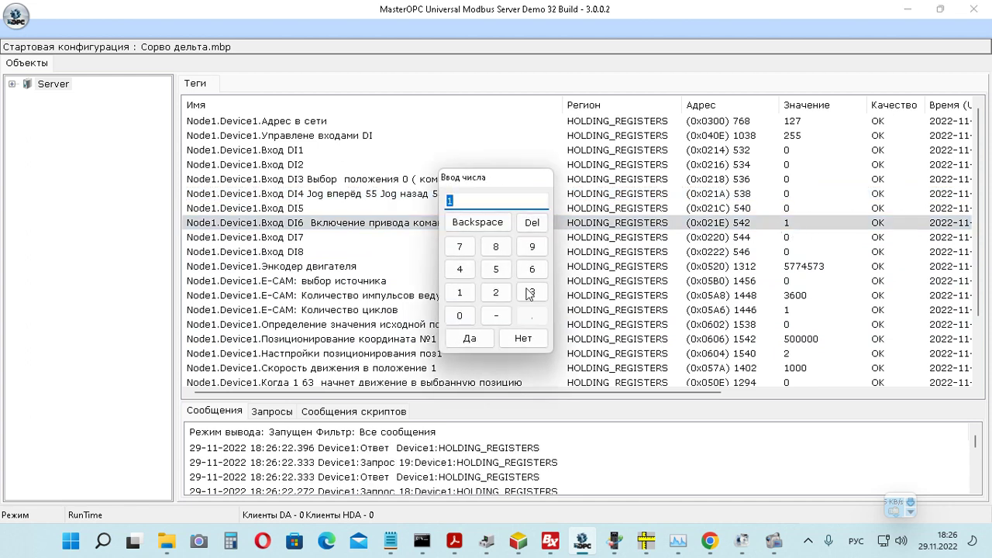
left_click(460, 316)
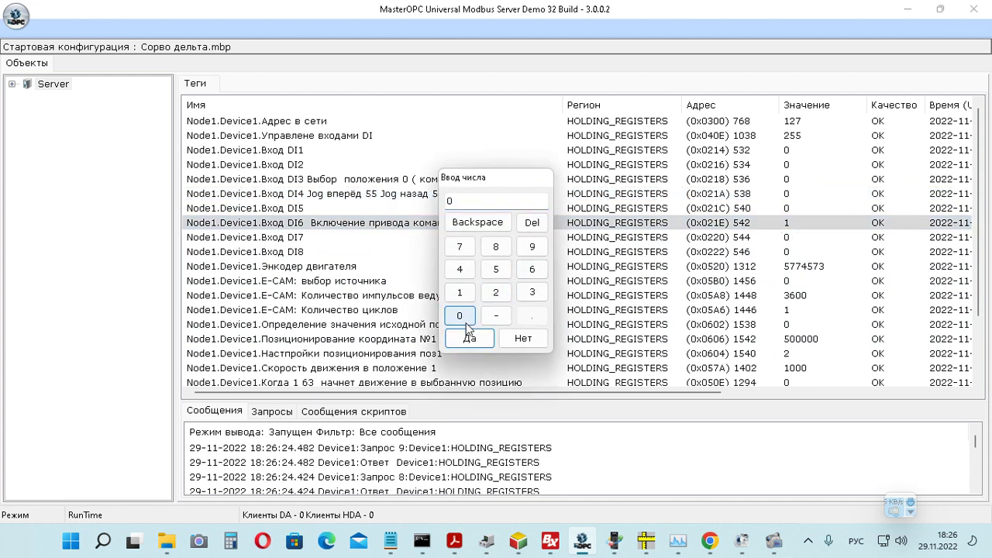
left_click(469, 338)
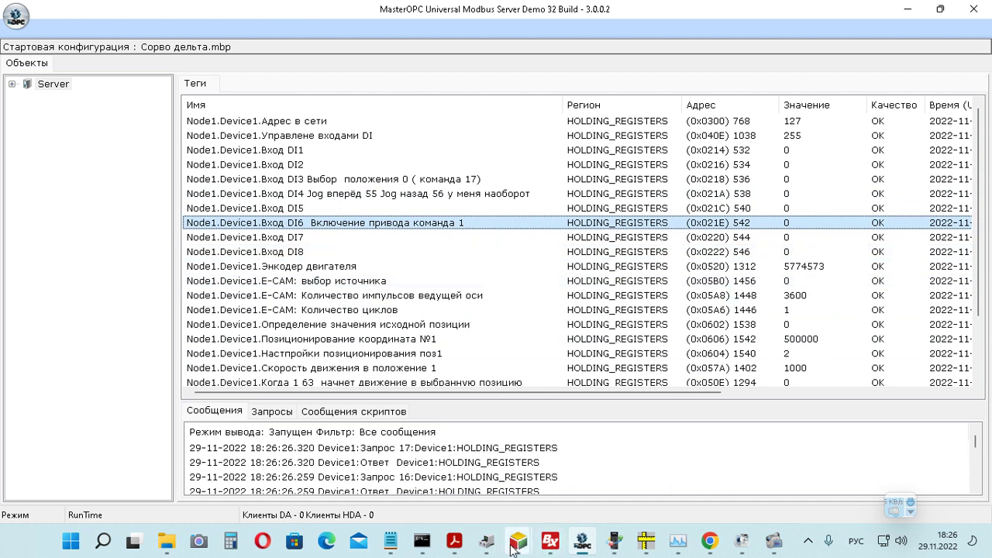
Switch to the ASDA-A2 manual and review the DI function codes from drive enable (SON) through the position selection commands.
left_click(460, 549)
left_click(612, 465)
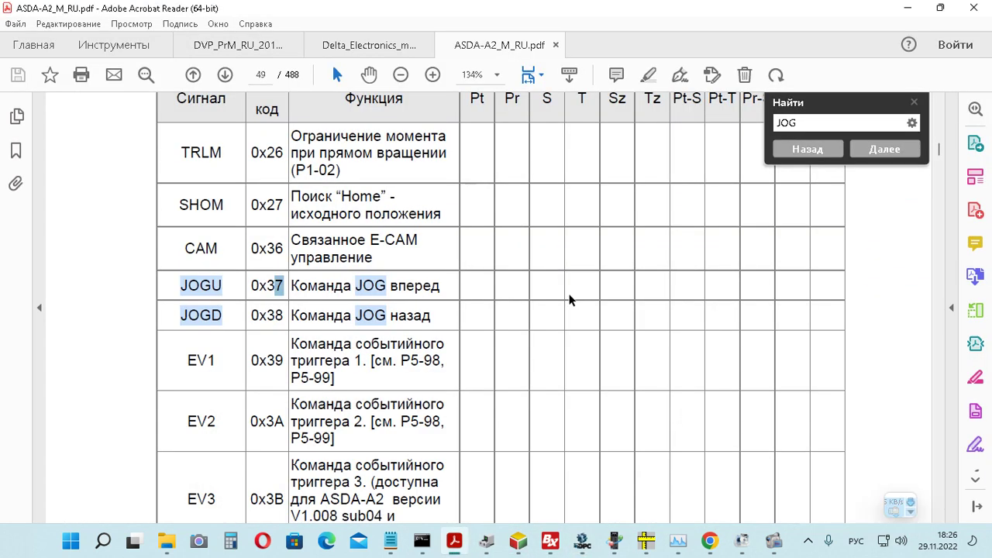
scroll(499, 291, "up", 4)
scroll(499, 290, "up", 15)
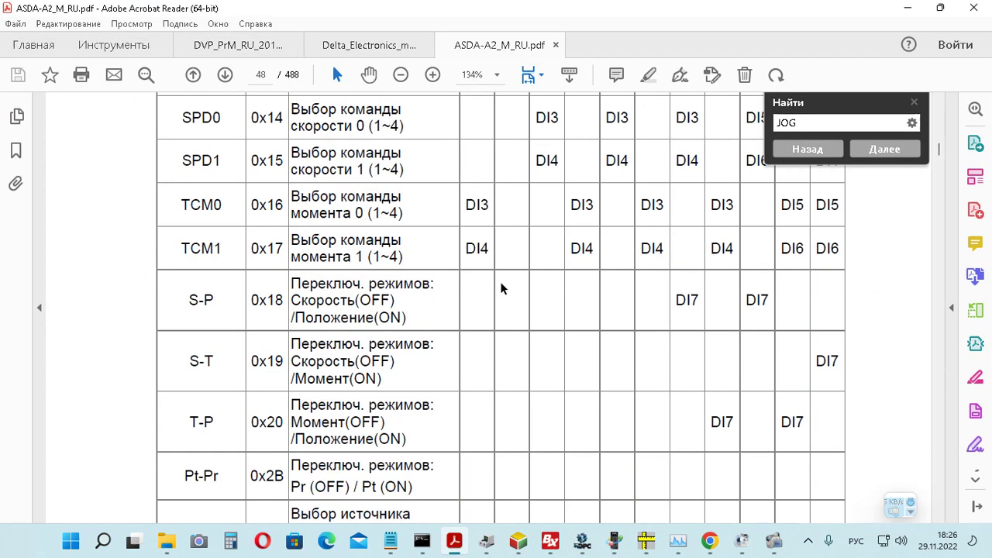
scroll(503, 287, "up", 5)
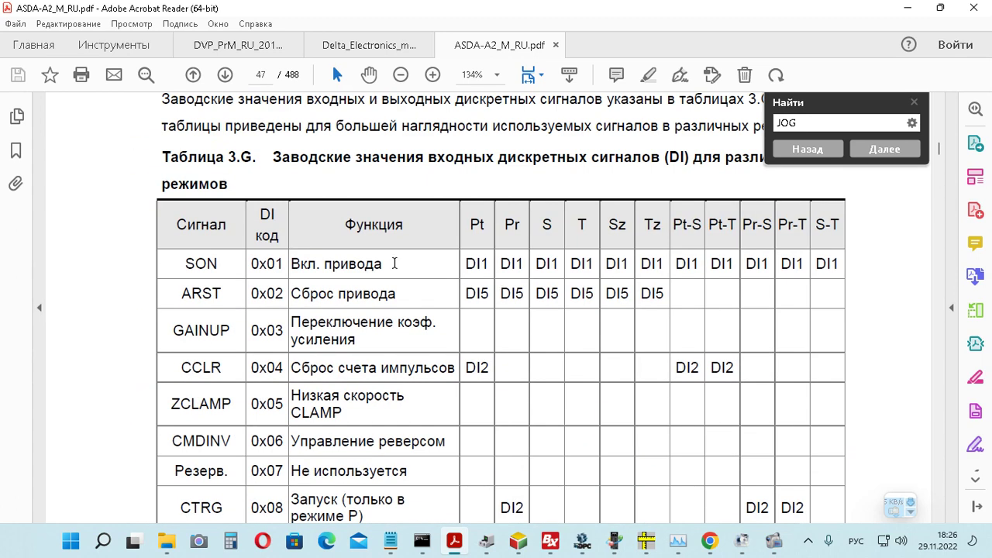
scroll(399, 266, "down", 10)
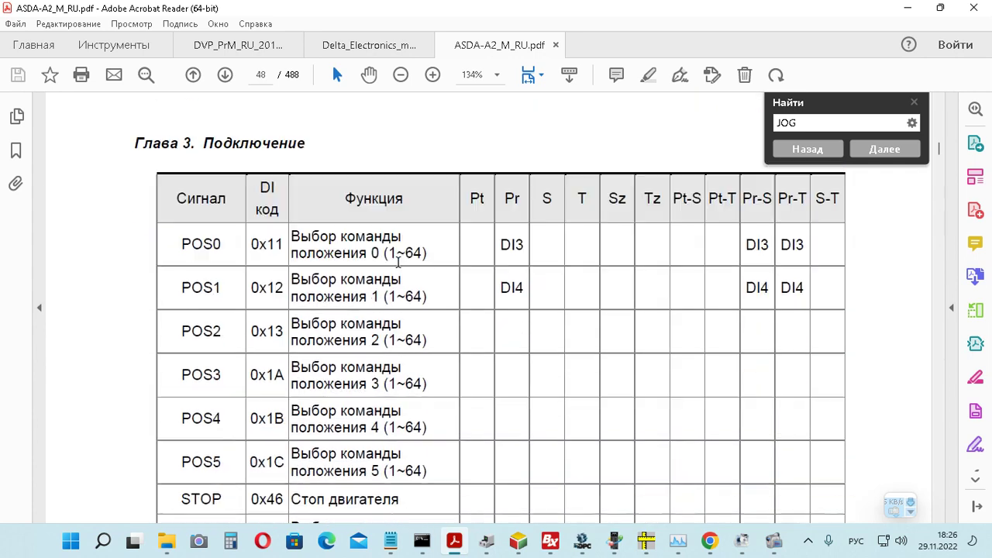
Switch to MasterOPC and set input DI5 to 1 to assign it the drive-enable function.
left_click(582, 541)
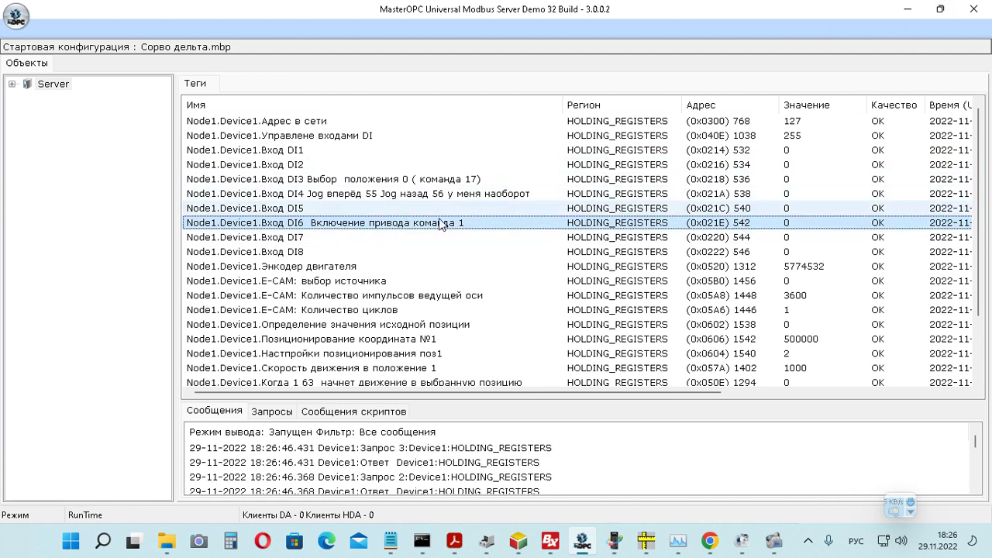
double_click(781, 209)
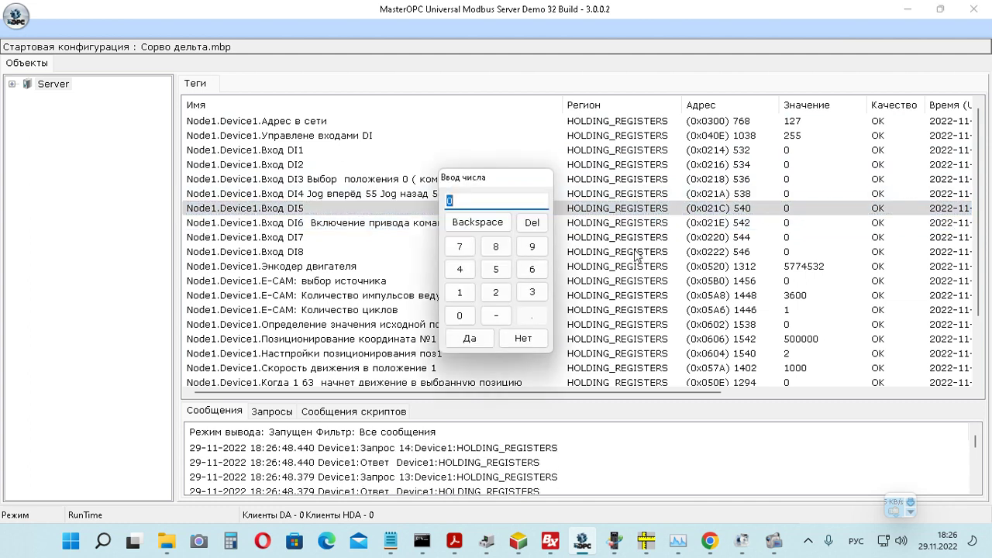
left_click(459, 292)
left_click(469, 339)
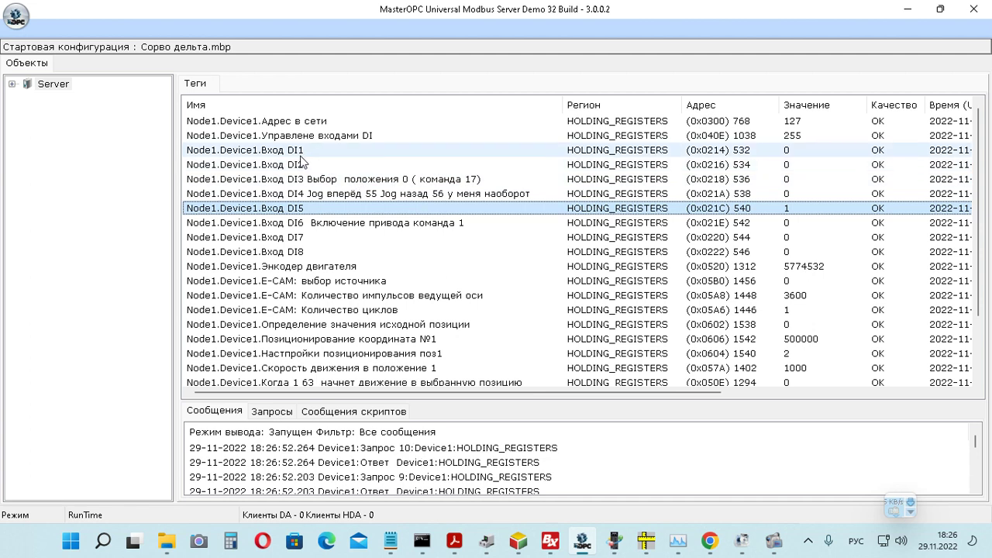
Set input DI1 to 55 to assign it the JOG forward command.
double_click(787, 150)
left_click(496, 269)
left_click(496, 269)
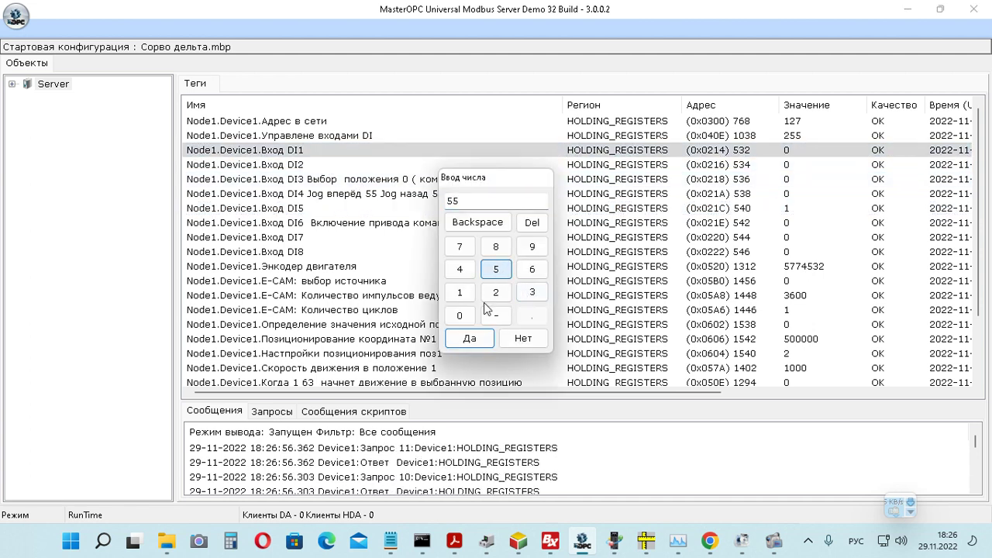
left_click(471, 340)
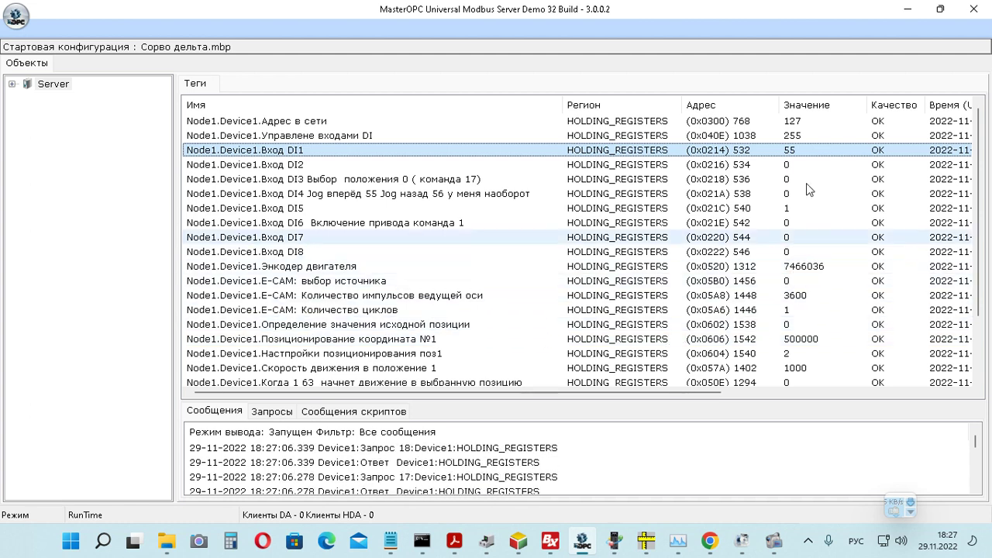
Enter 56 as the new value of input DI1, leaving the entry unconfirmed.
double_click(742, 155)
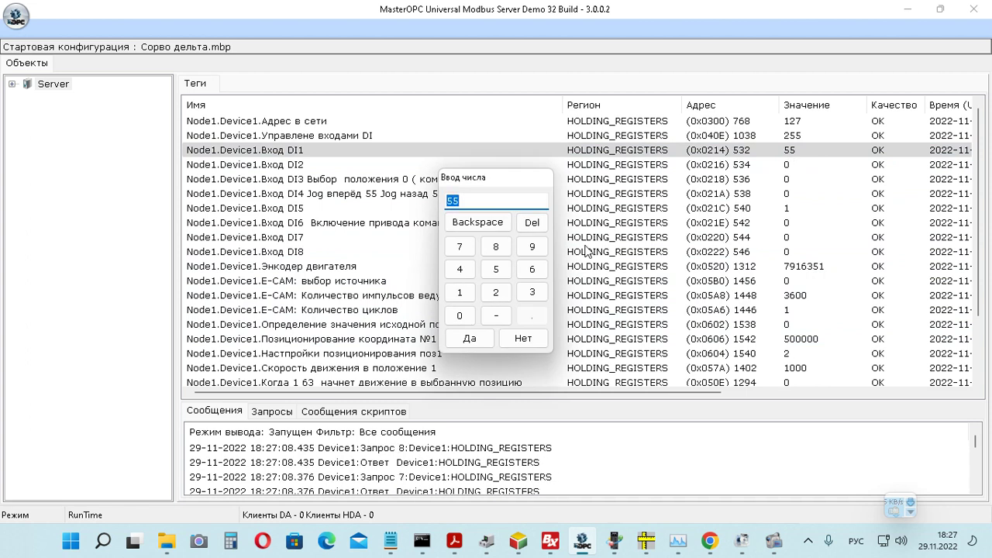
left_click(496, 269)
left_click(532, 269)
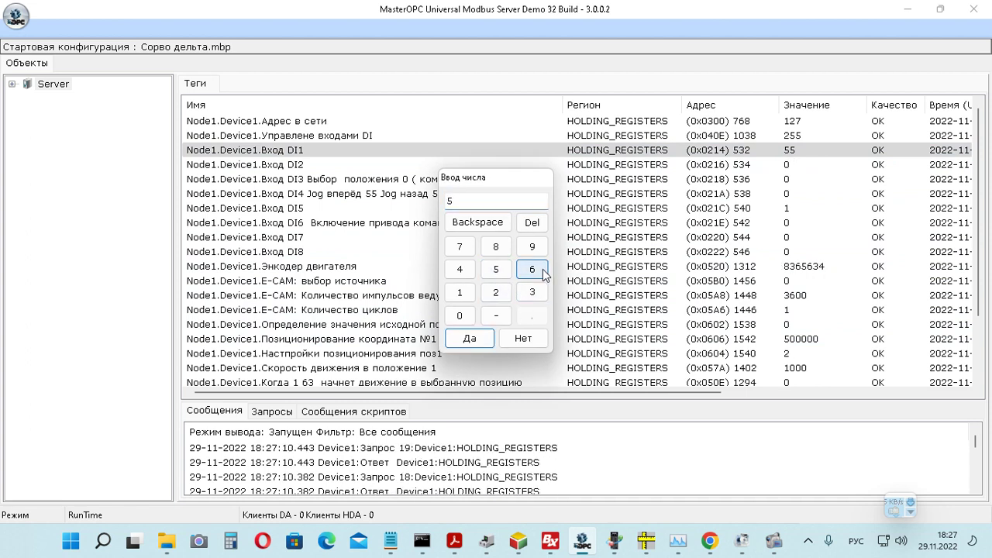
Switch to the ASDA-A2 manual, find the JOGD row and select the last digit of its DI code.
mouse_move(454, 540)
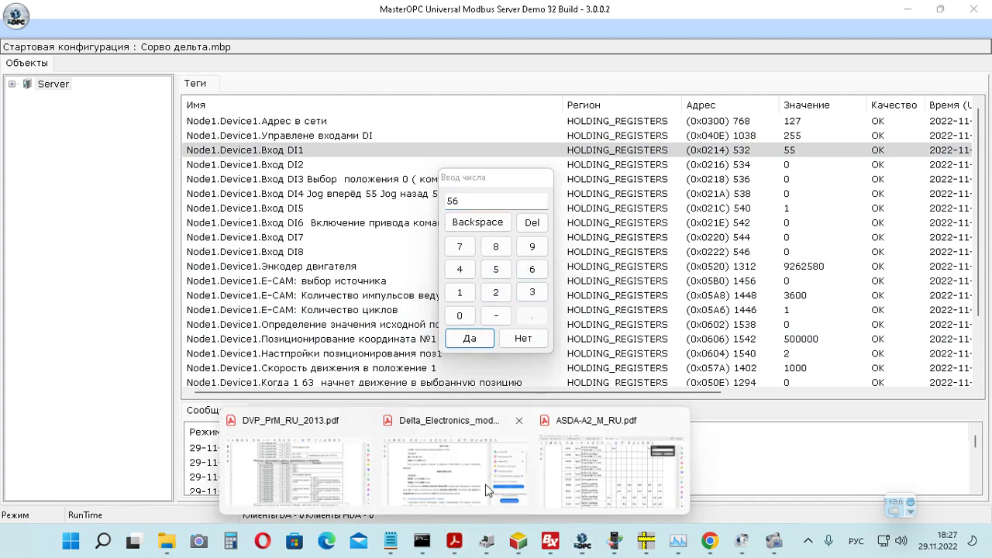
left_click(565, 478)
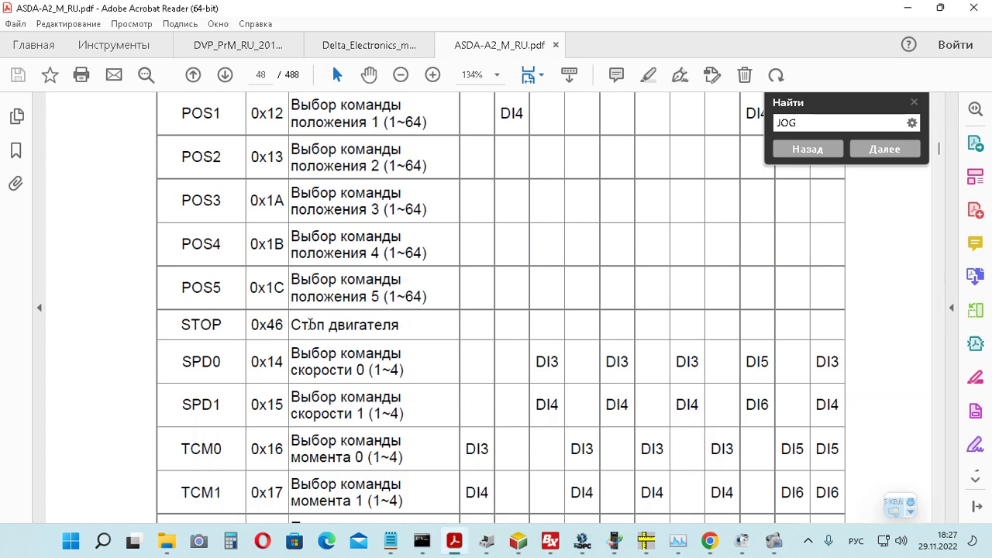
scroll(279, 240, "down", 12)
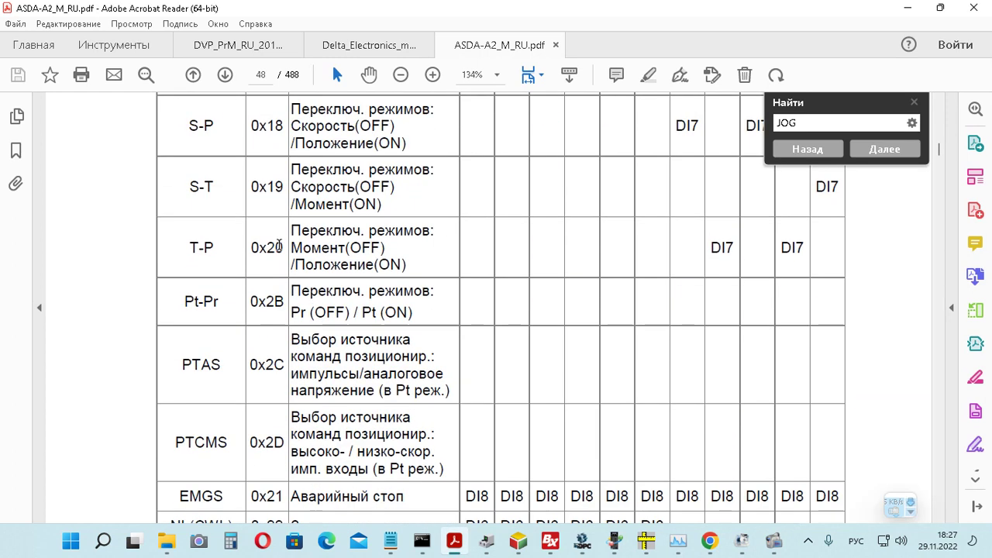
scroll(280, 253, "down", 4)
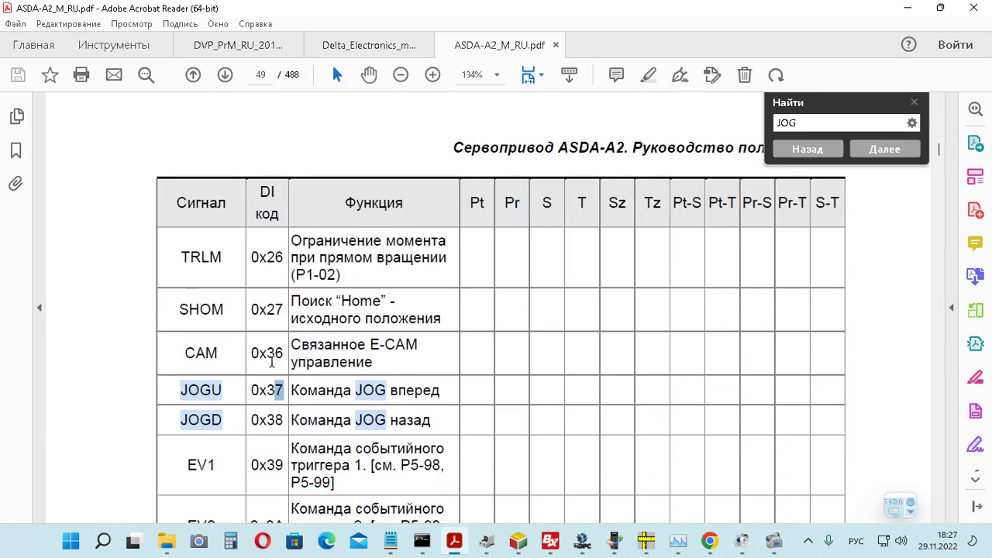
mouse_move(454, 541)
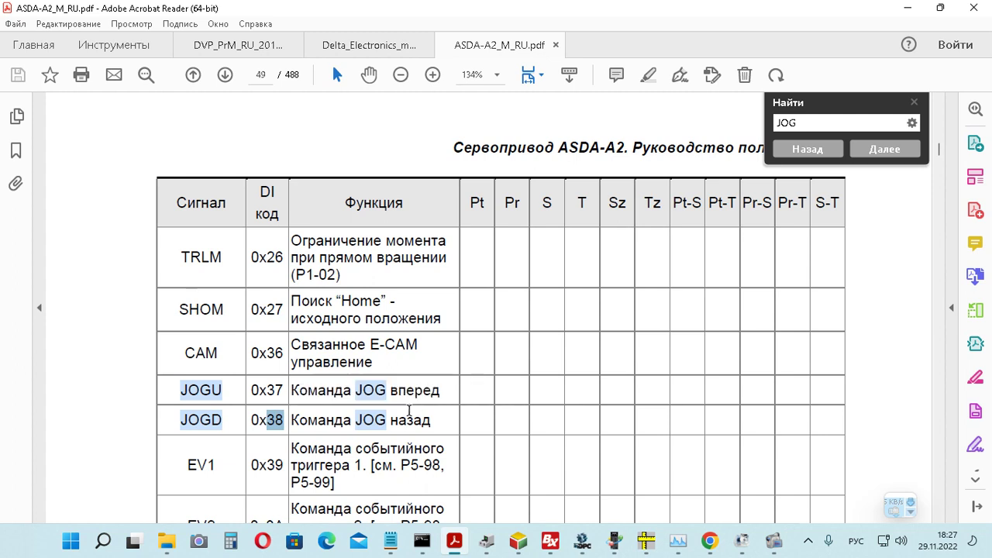
left_click(289, 420)
left_click_drag(279, 420, 288, 421)
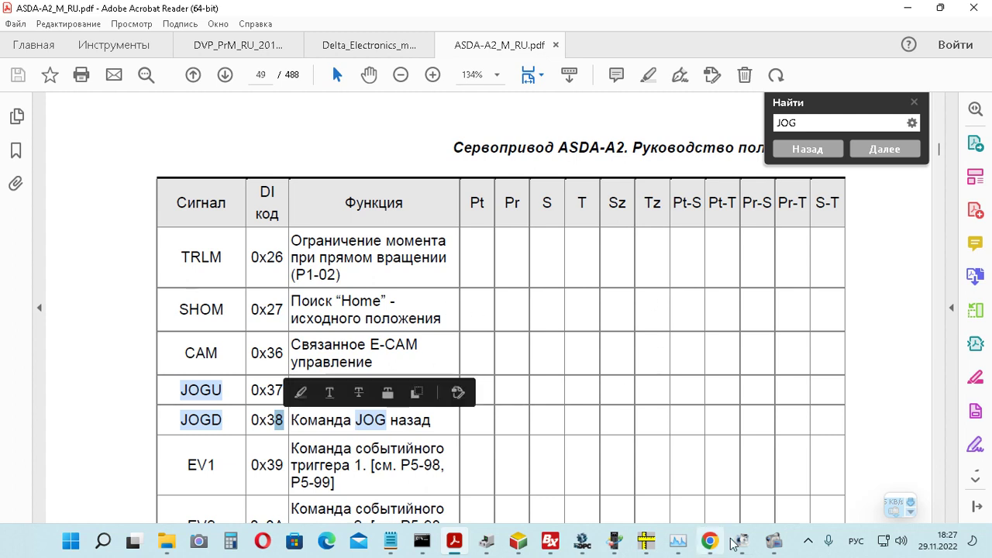
Return to MasterOPC, apply the pending value 56 to input DI1 for JOG backward and check the motor encoder tag.
left_click(583, 542)
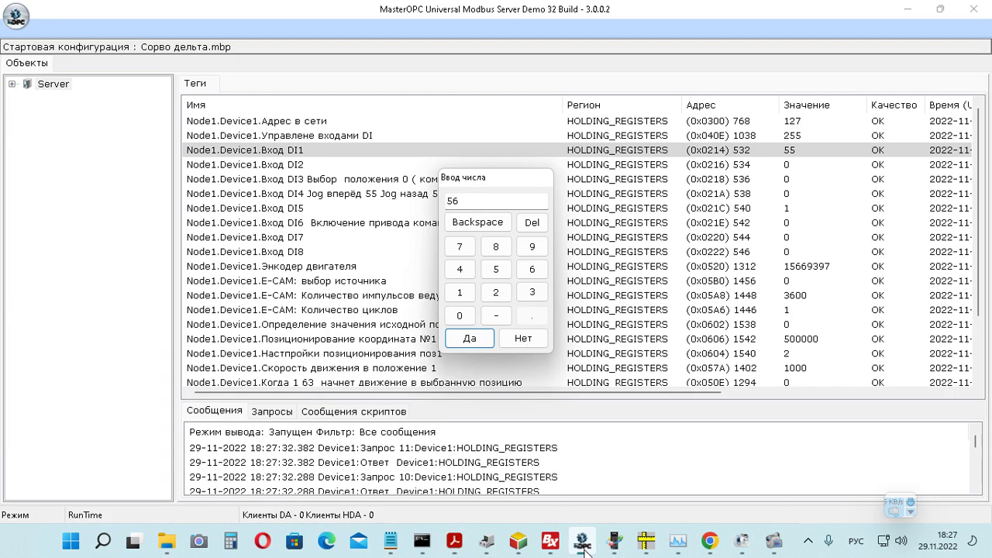
left_click(469, 341)
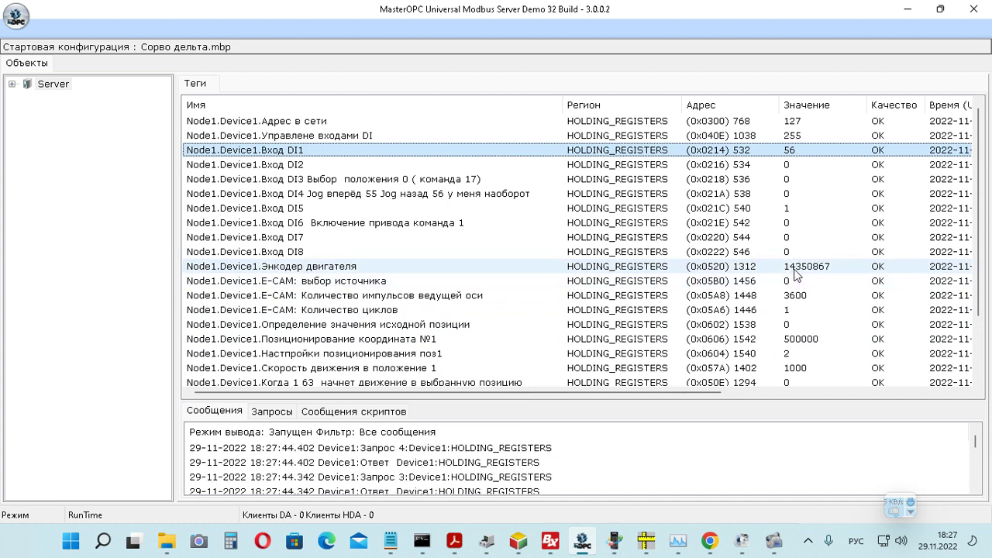
scroll(517, 212, "down", 1)
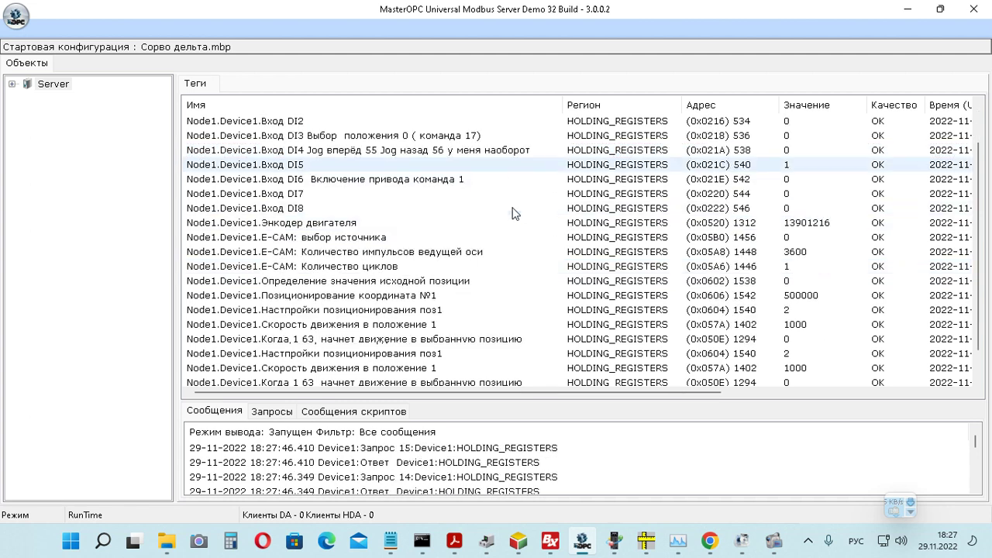
scroll(515, 214, "up", 1)
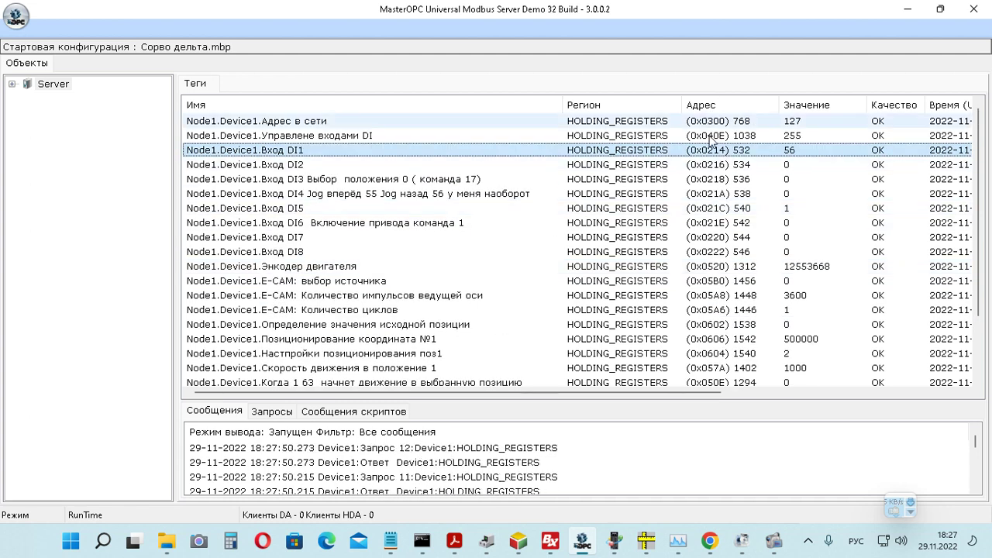
Set input DI1 to 0 to stop the JOG backward motion.
double_click(793, 154)
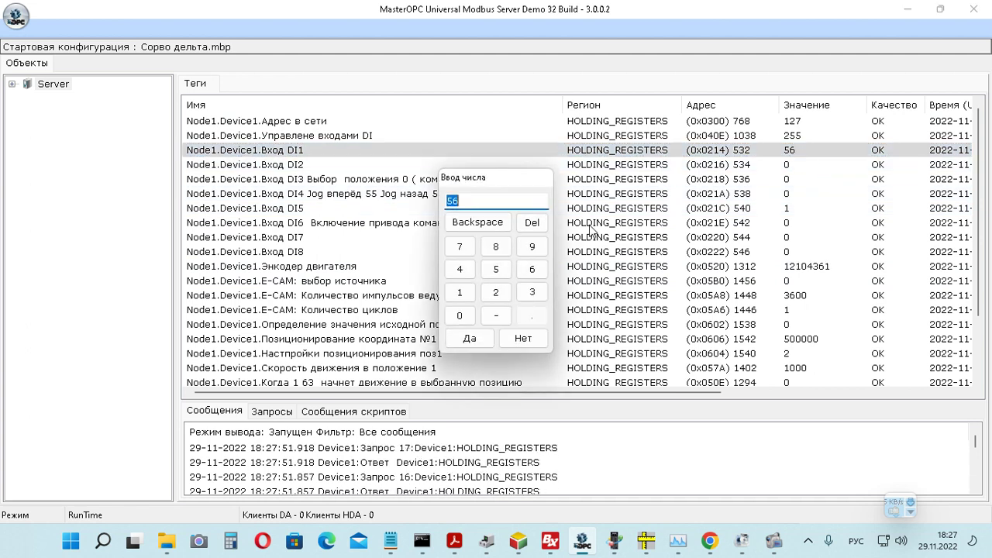
left_click(458, 316)
left_click(469, 339)
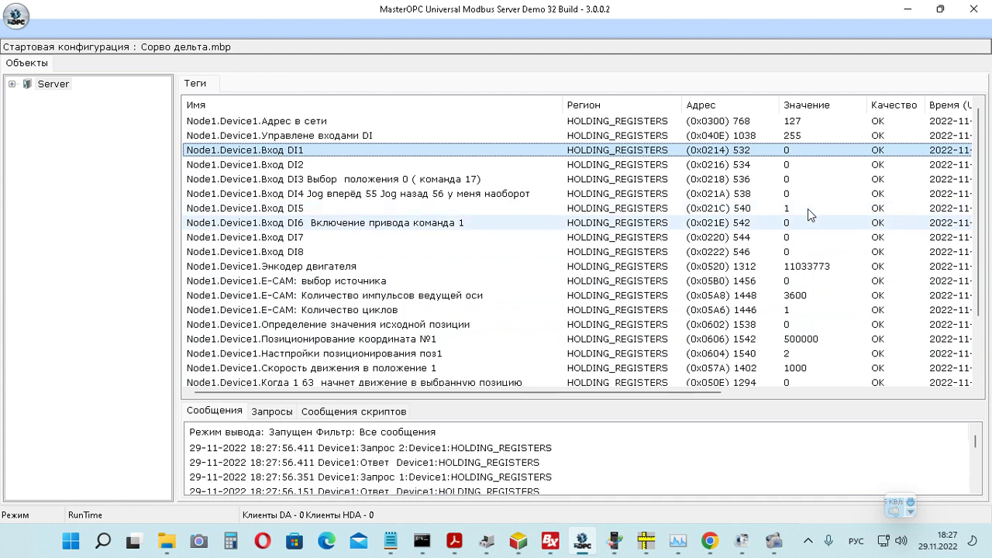
Set input DI1 to 56 to start the JOG backward motion again.
double_click(789, 151)
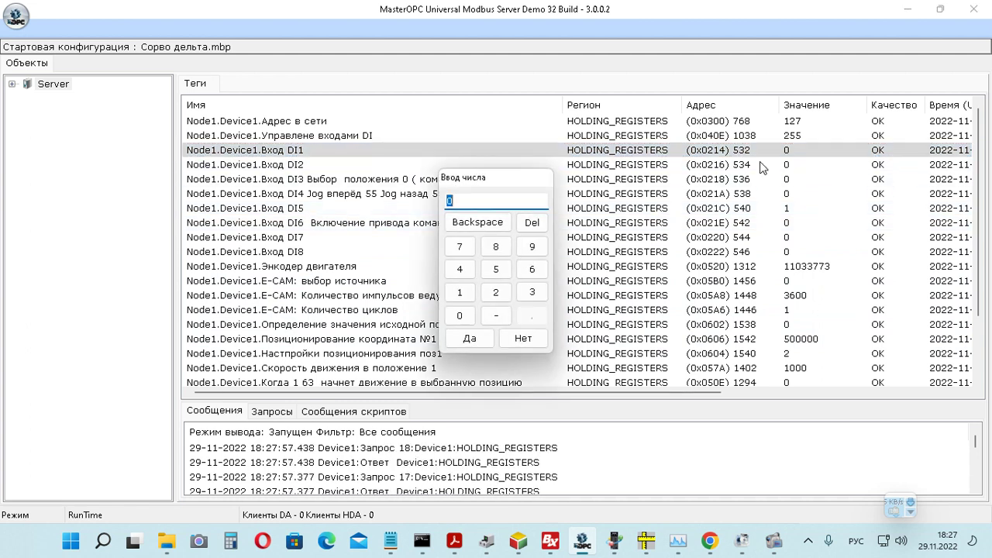
left_click(496, 269)
left_click(532, 269)
left_click(469, 339)
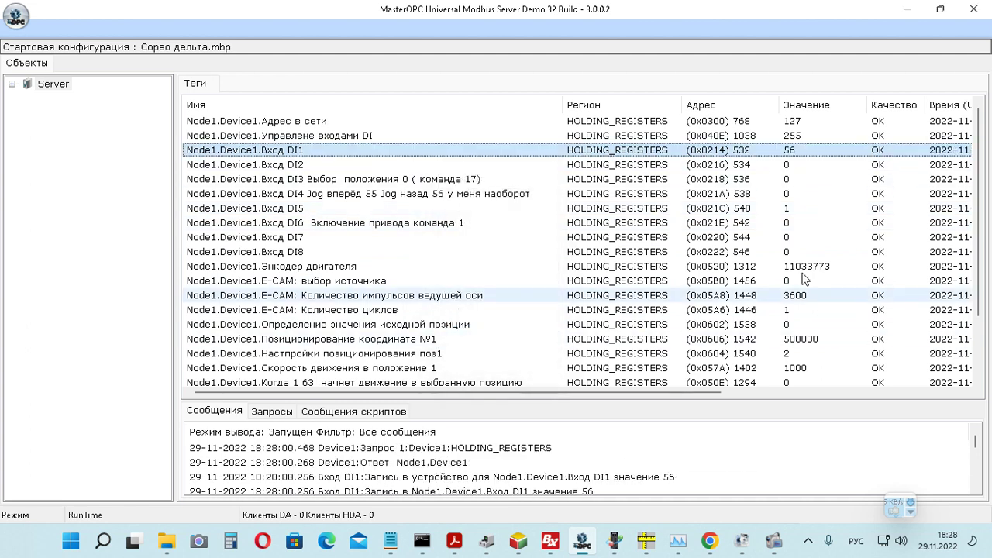
Re-apply the value 1 to input DI5.
double_click(792, 208)
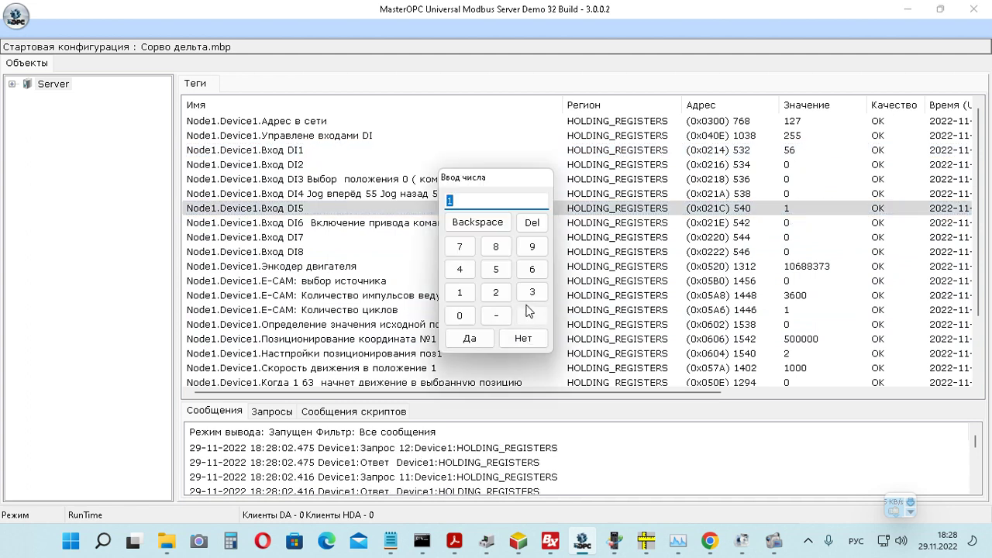
left_click(460, 292)
left_click(469, 339)
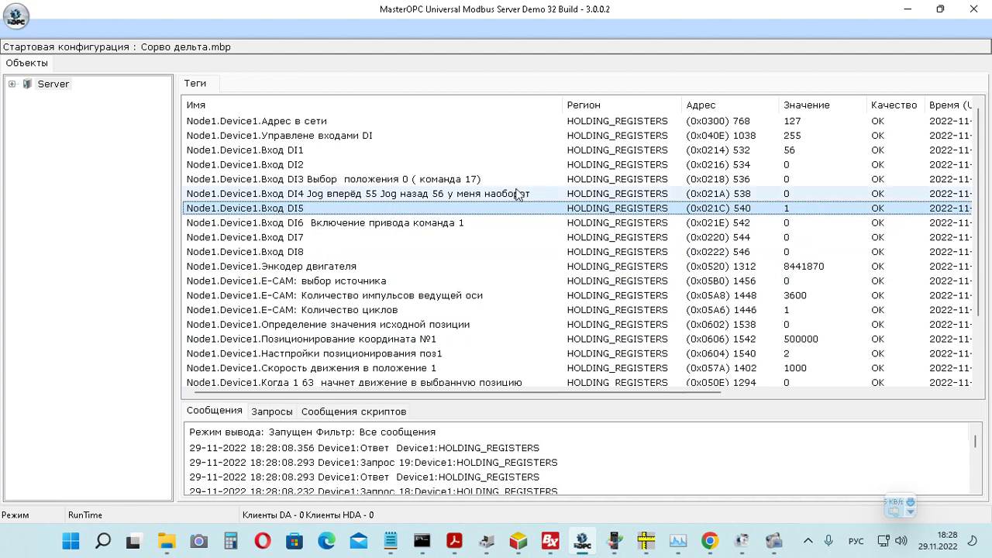
Move the drive-enable command from input DI5 to DI6 by setting DI5 to 0 and DI6 to 1.
double_click(783, 209)
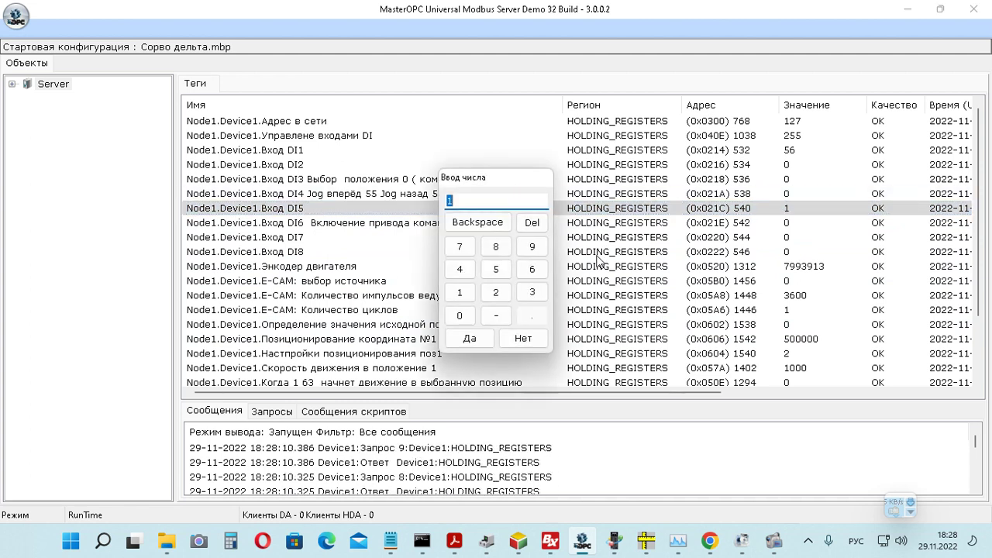
left_click(458, 316)
left_click(469, 337)
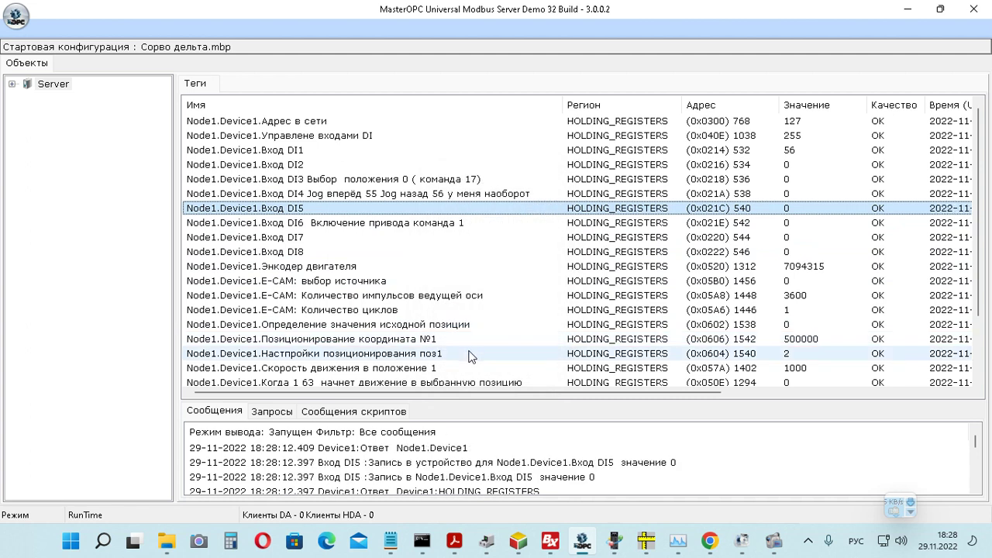
double_click(787, 223)
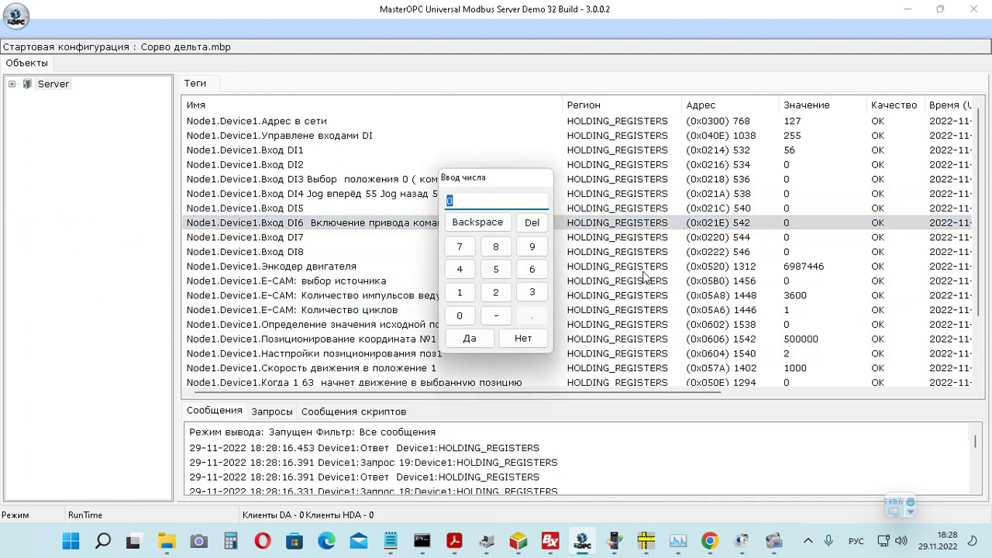
left_click(459, 292)
left_click(469, 338)
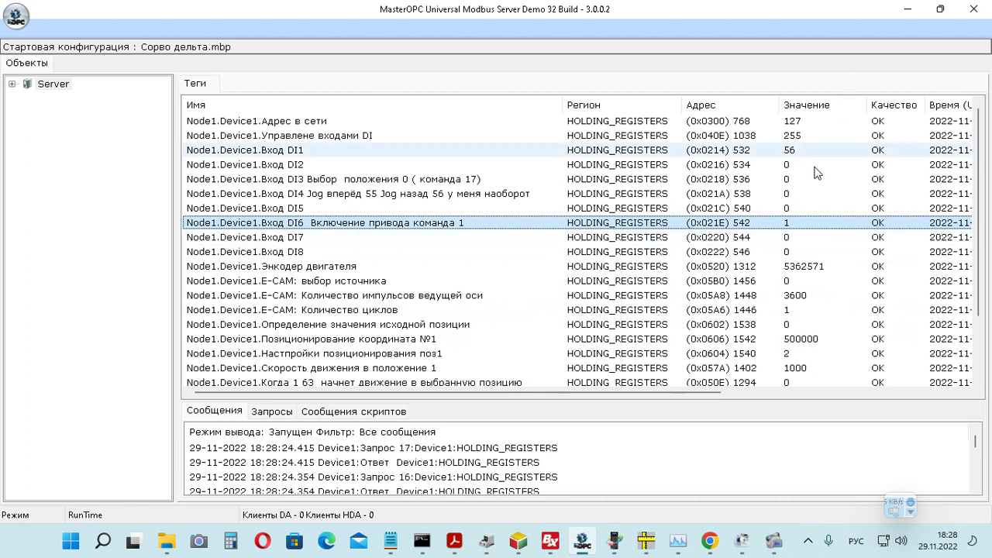
Change the command value of input DI1 to 57.
double_click(766, 152)
left_click(496, 269)
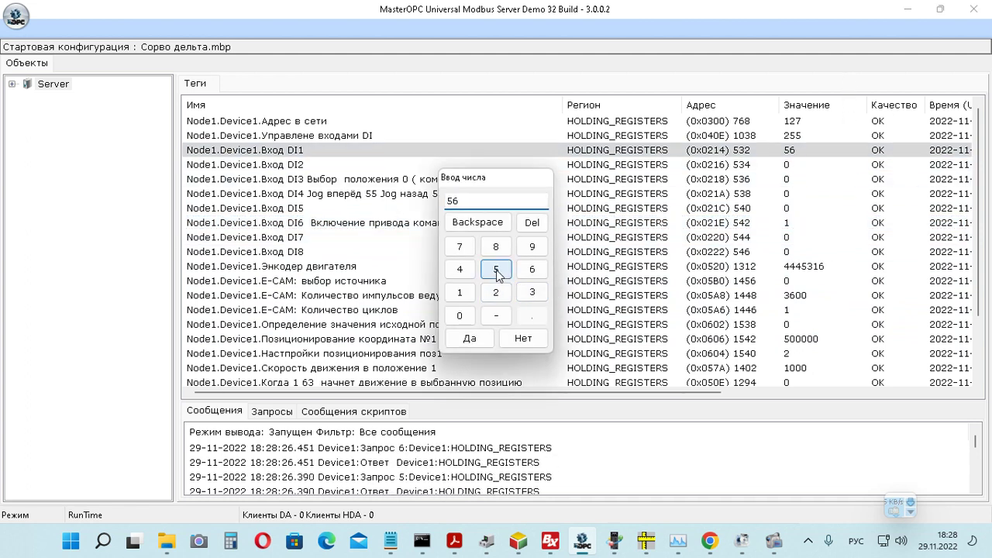
left_click(459, 247)
left_click(469, 338)
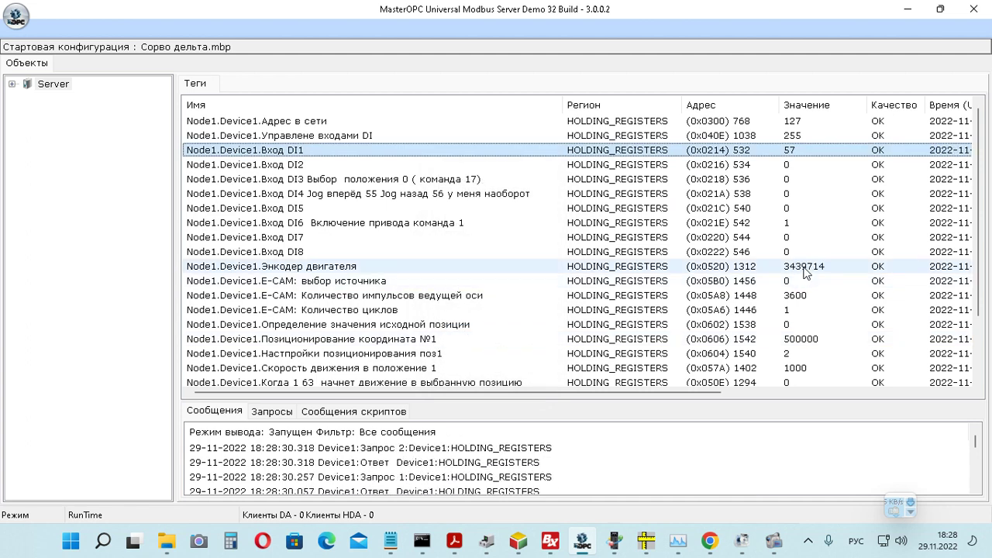
Clear the drive-enable command on input DI6 and the command on input DI1 by setting both to 0.
left_click(788, 225)
double_click(788, 223)
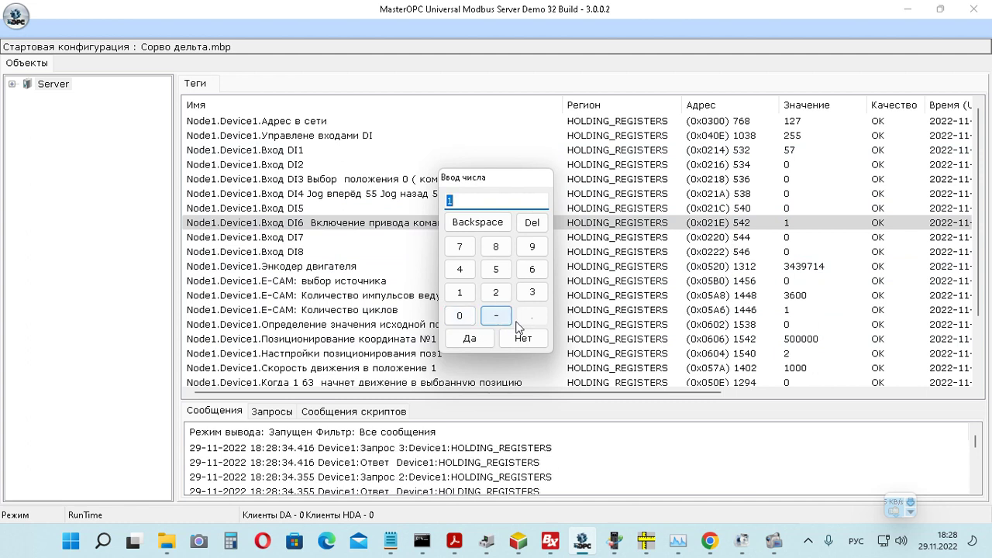
left_click(465, 317)
left_click(469, 339)
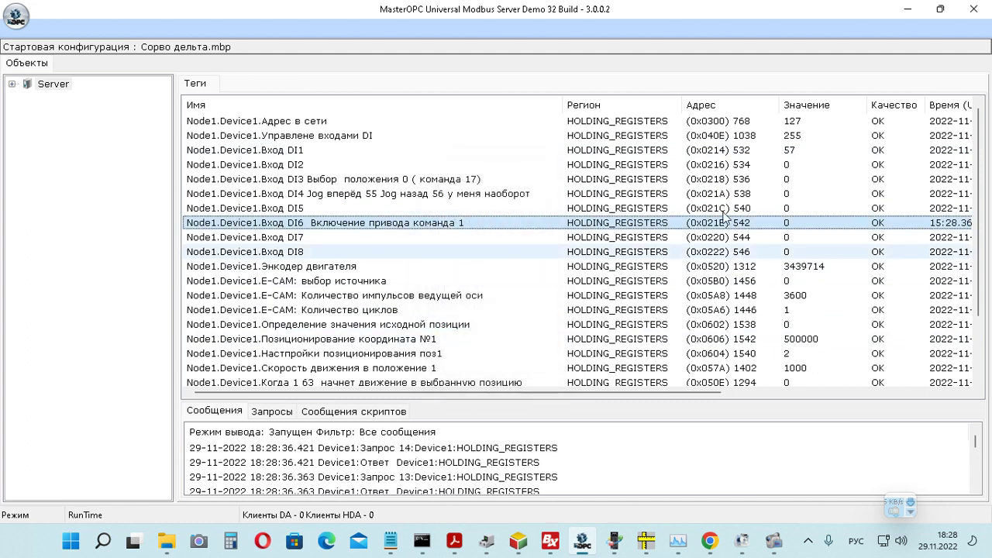
double_click(789, 149)
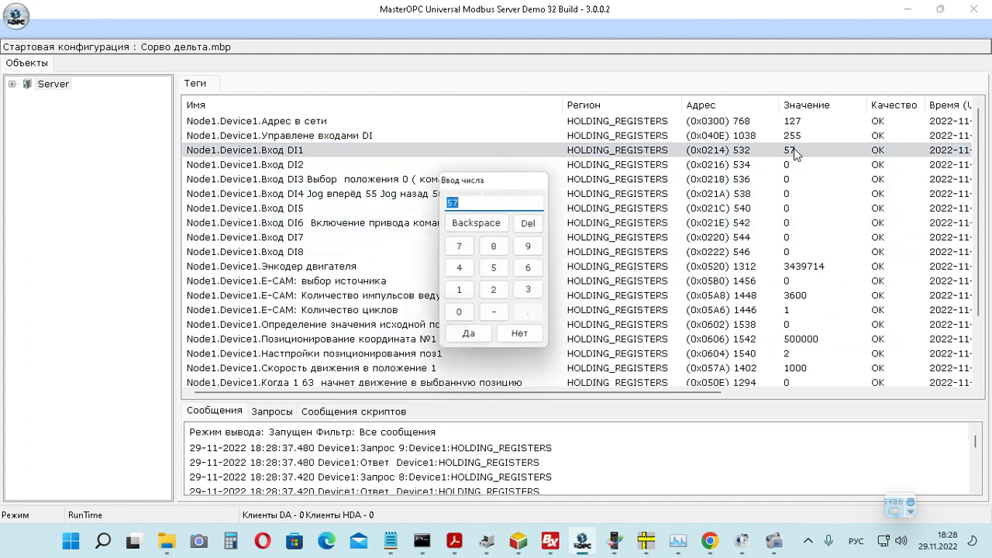
left_click(459, 316)
left_click(469, 339)
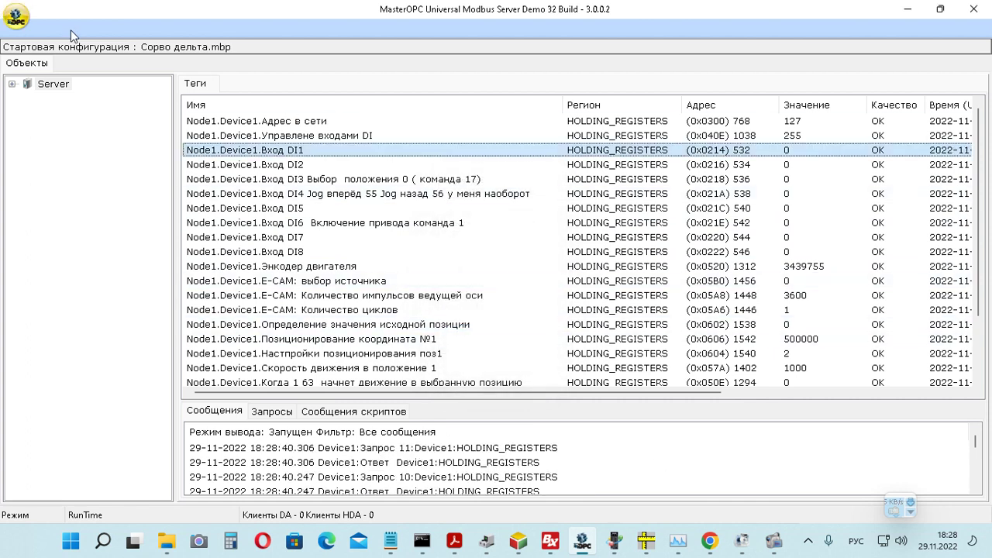
Stop the server's runtime mode and view the COM settings of Node1 in the configuration.
left_click(13, 85)
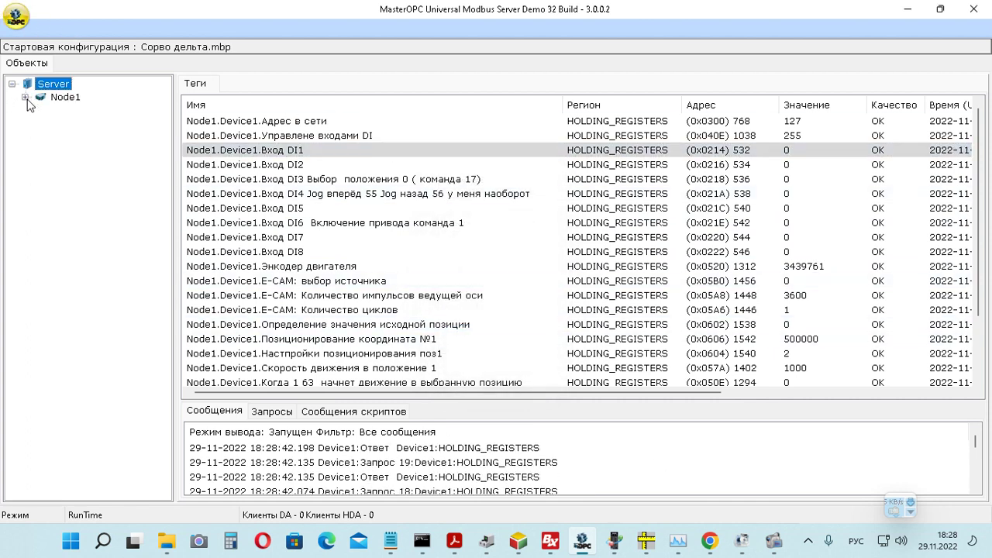
double_click(65, 97)
double_click(83, 110)
mouse_move(19, 23)
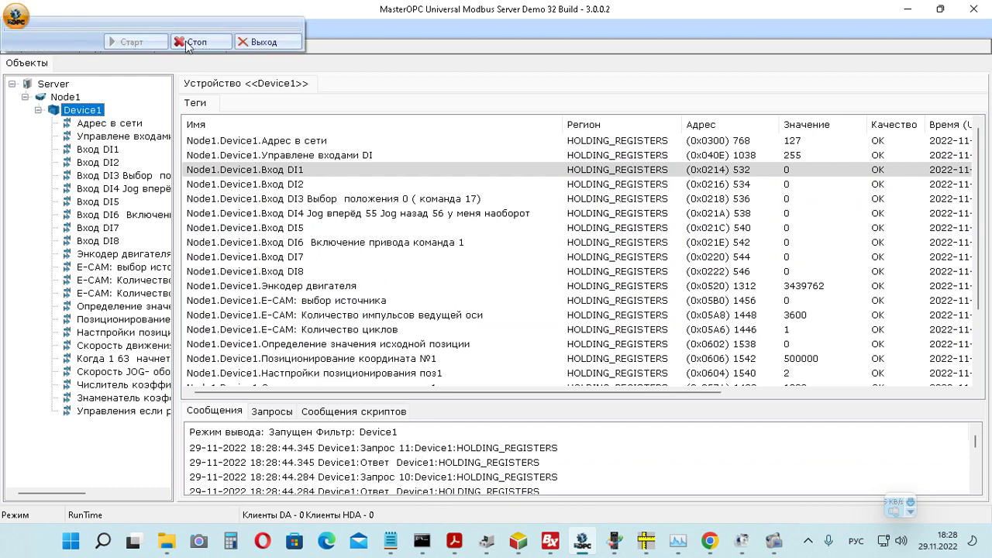
left_click(203, 45)
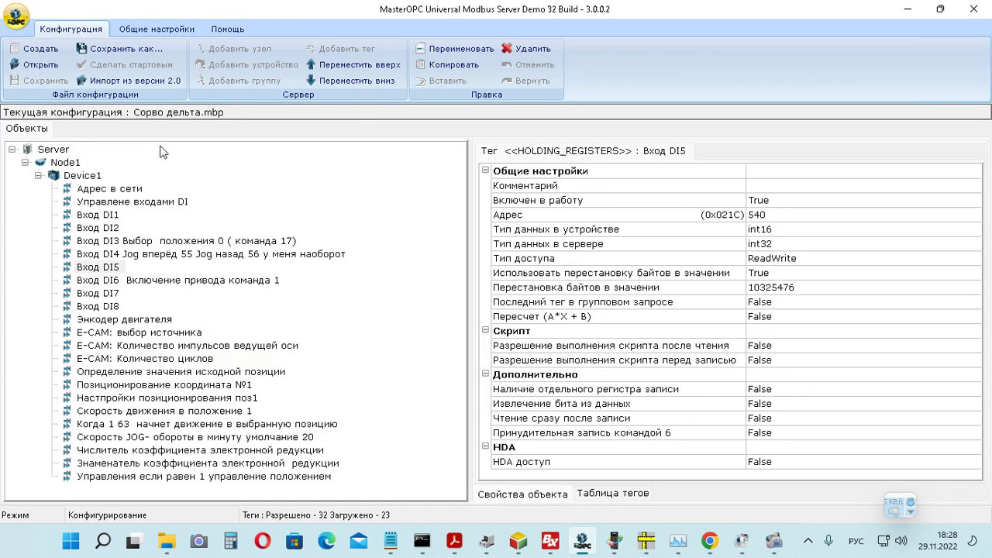
left_click(65, 162)
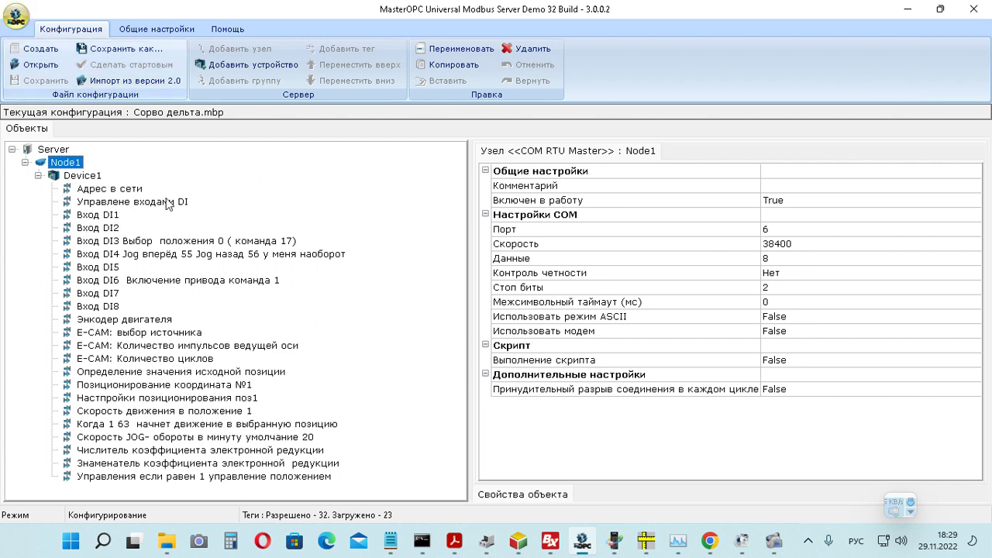
Start the server in runtime mode again and show the tags at the end of the list.
left_click(16, 15)
left_click(148, 38)
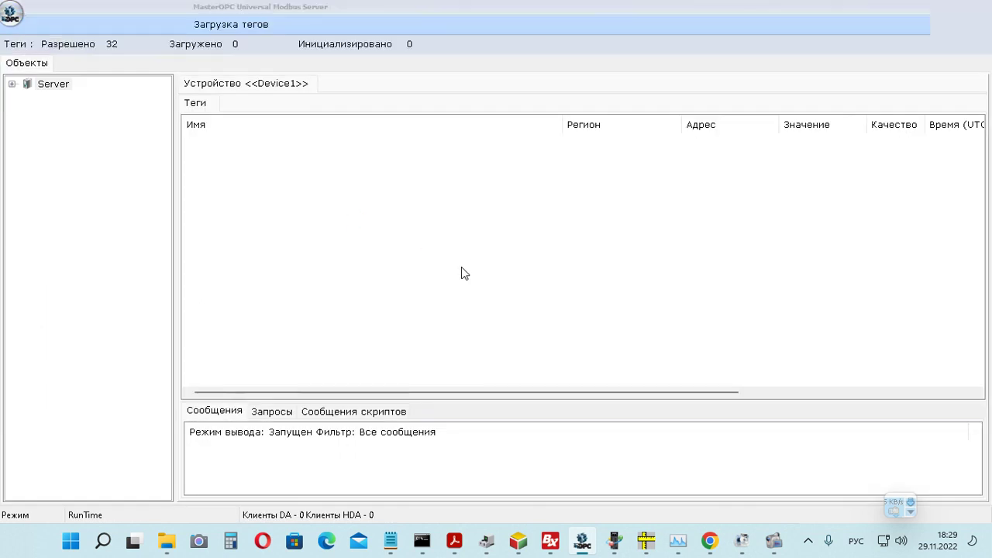
scroll(461, 265, "down", 2)
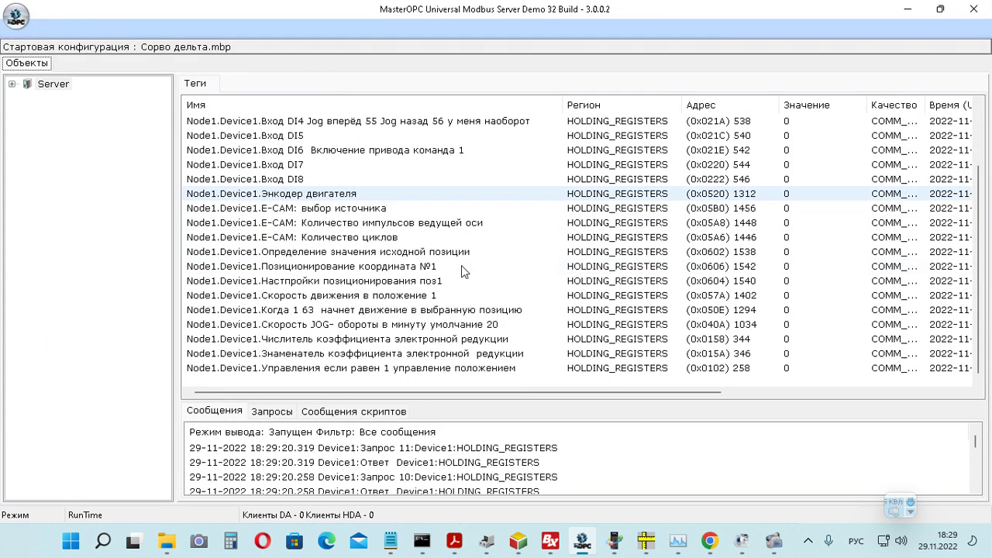